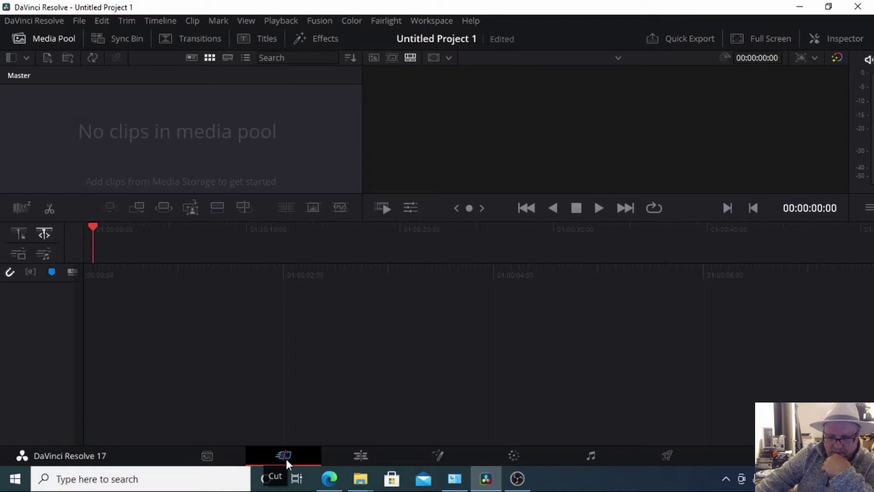
Step: Switch to the Edit page and import the 00024 video from the Pictures folder, keeping the project frame rate
{"action": "left_click", "coordinate": [360, 457]}
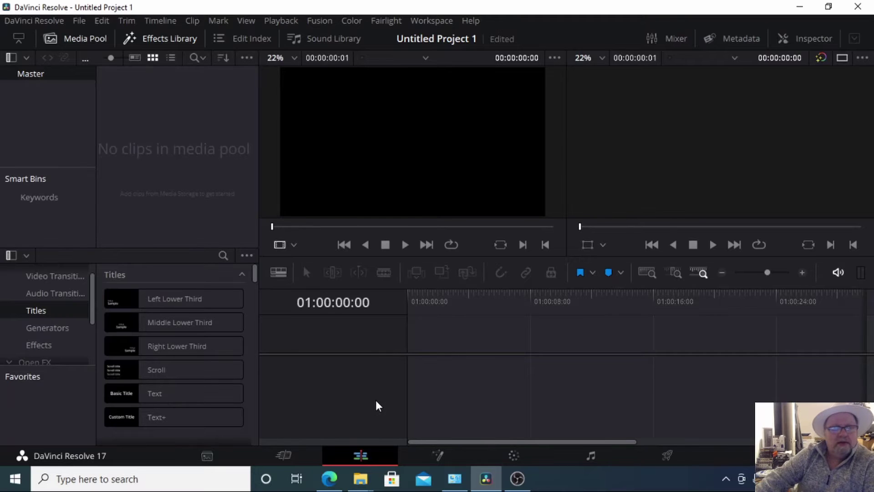
{"action": "left_click", "coordinate": [80, 21]}
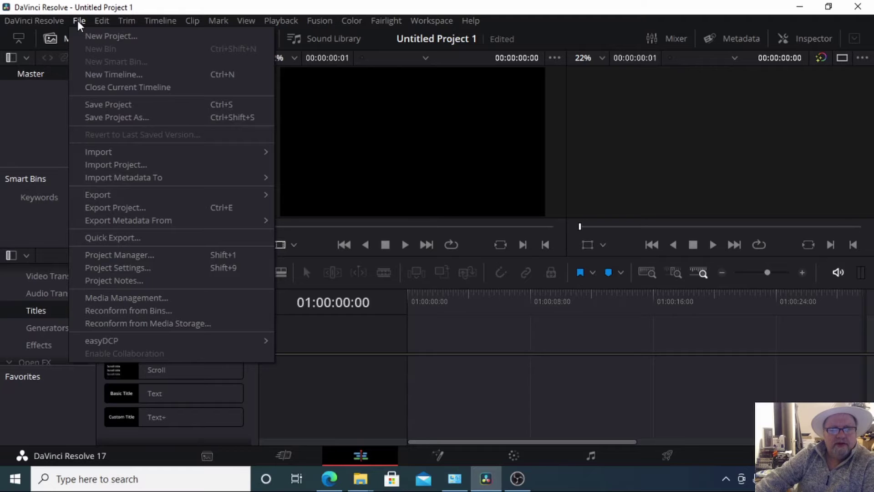
{"action": "mouse_move", "coordinate": [112, 153]}
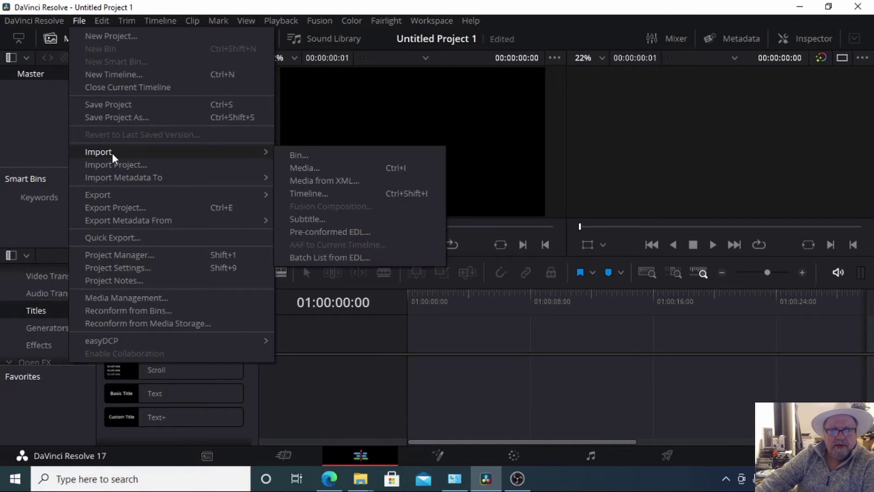
{"action": "left_click", "coordinate": [310, 167]}
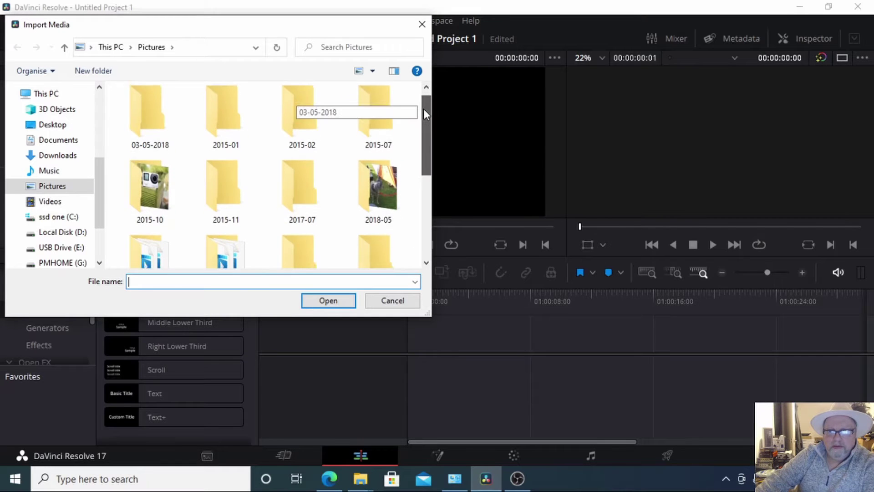
{"action": "left_click_drag", "start_coordinate": [424, 108], "coordinate": [435, 178]}
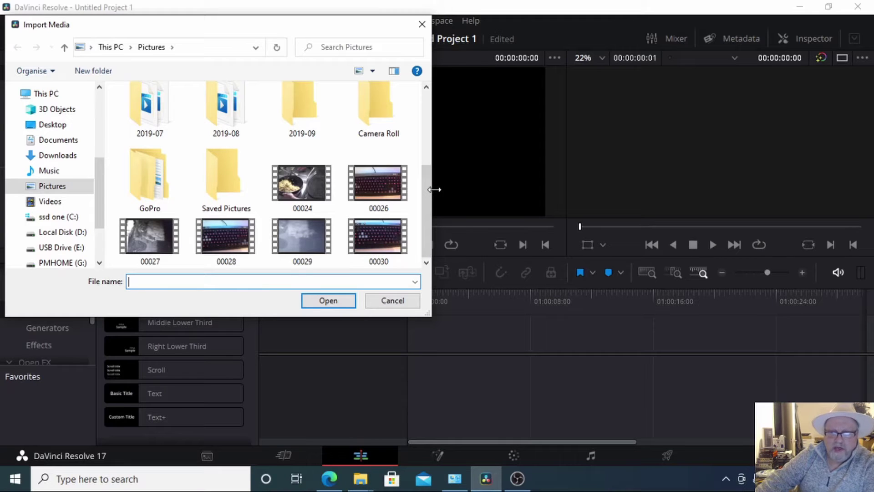
{"action": "left_click", "coordinate": [294, 187]}
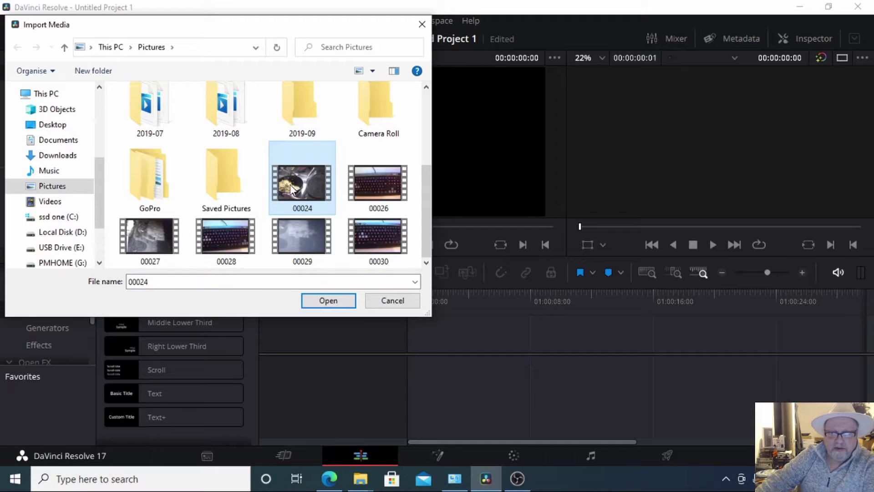
{"action": "left_click", "coordinate": [141, 282]}
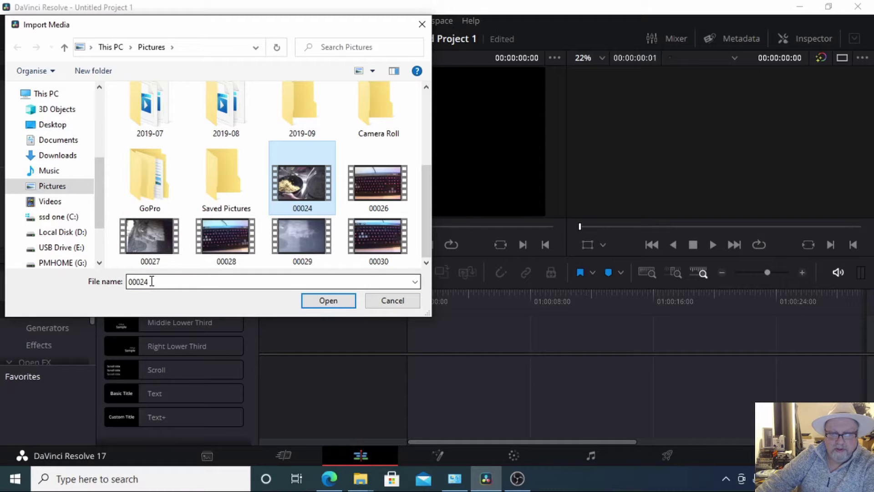
{"action": "left_click", "coordinate": [326, 300]}
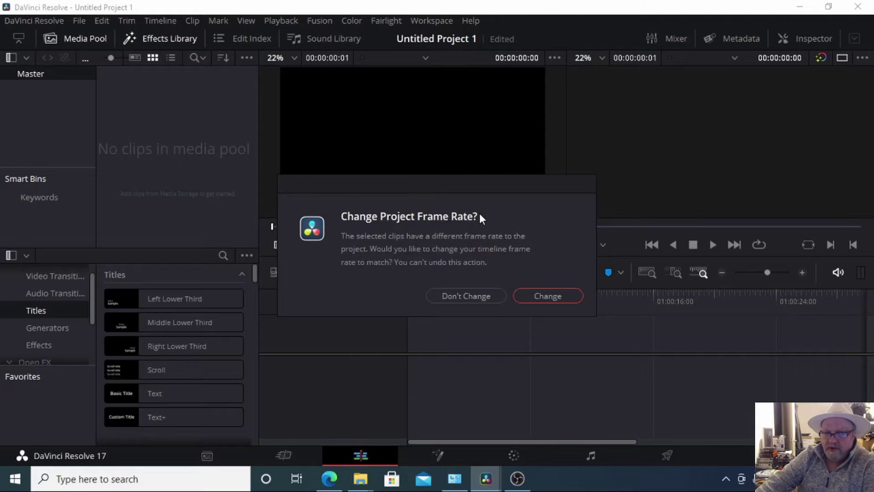
{"action": "left_click", "coordinate": [470, 296]}
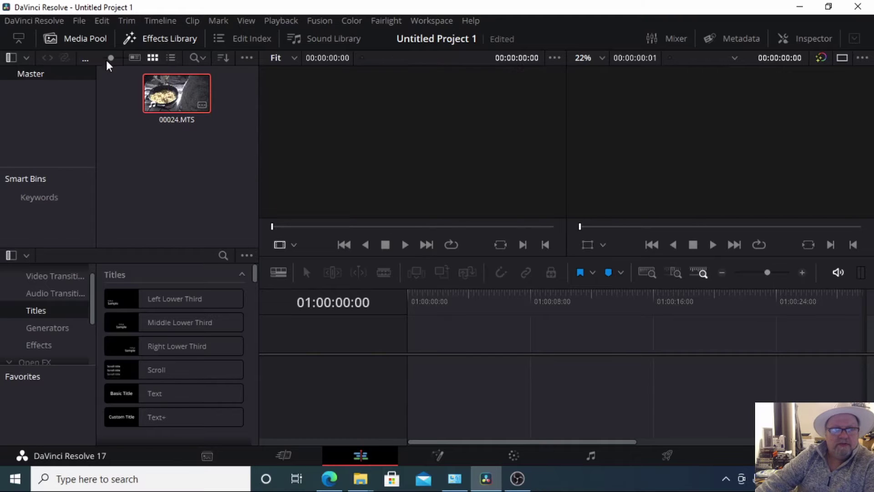
Step: Import the 00027 video from the Pictures folder into the media pool
{"action": "left_click", "coordinate": [78, 21]}
{"action": "mouse_move", "coordinate": [105, 154]}
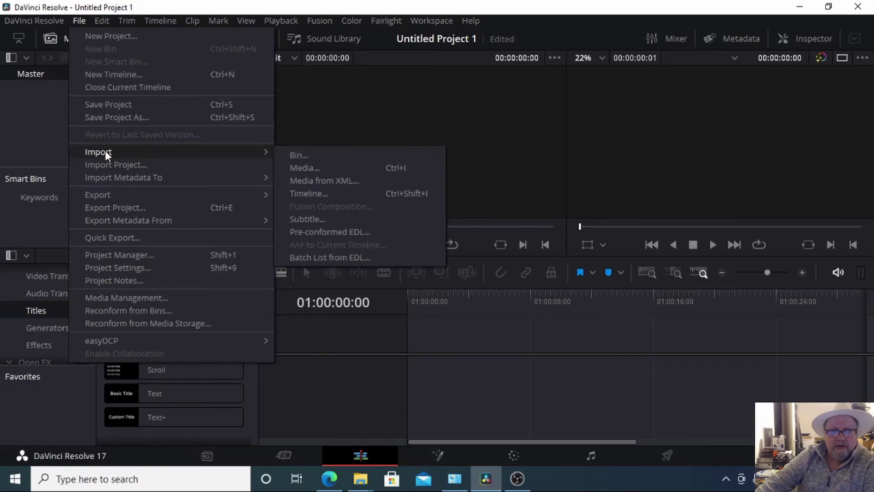
{"action": "left_click", "coordinate": [309, 168]}
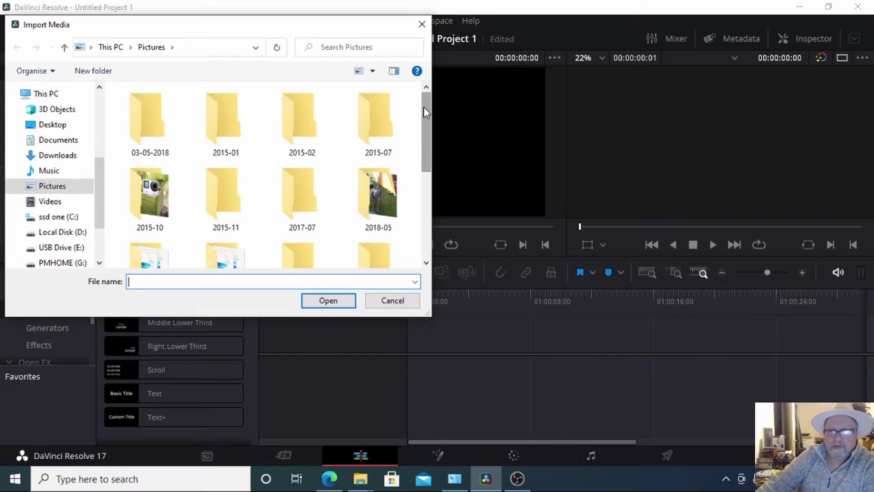
{"action": "left_click_drag", "start_coordinate": [424, 109], "coordinate": [435, 193]}
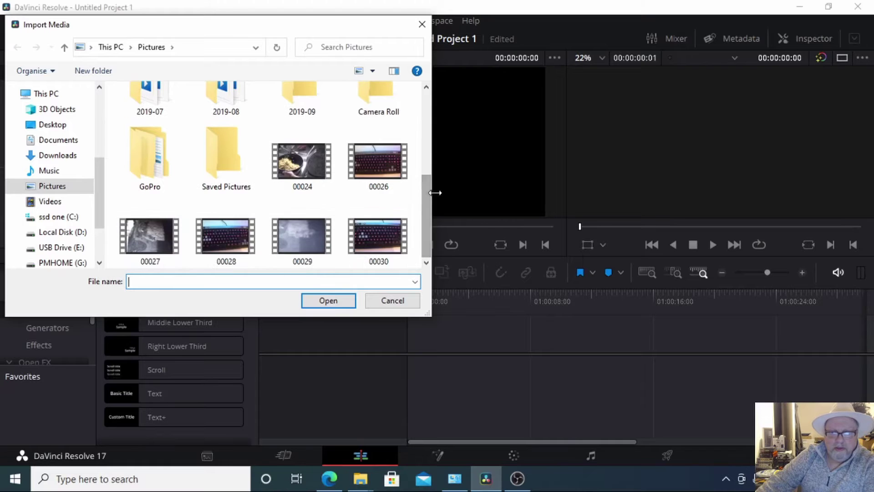
{"action": "left_click", "coordinate": [151, 234]}
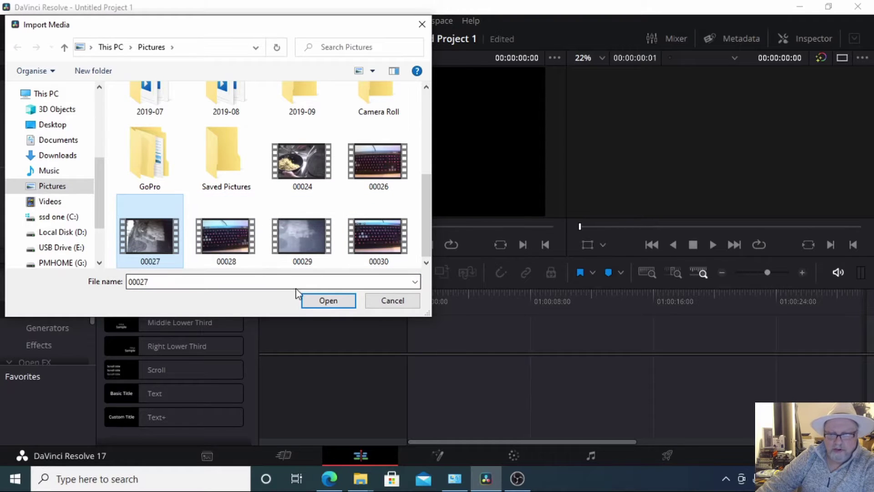
{"action": "left_click", "coordinate": [321, 301]}
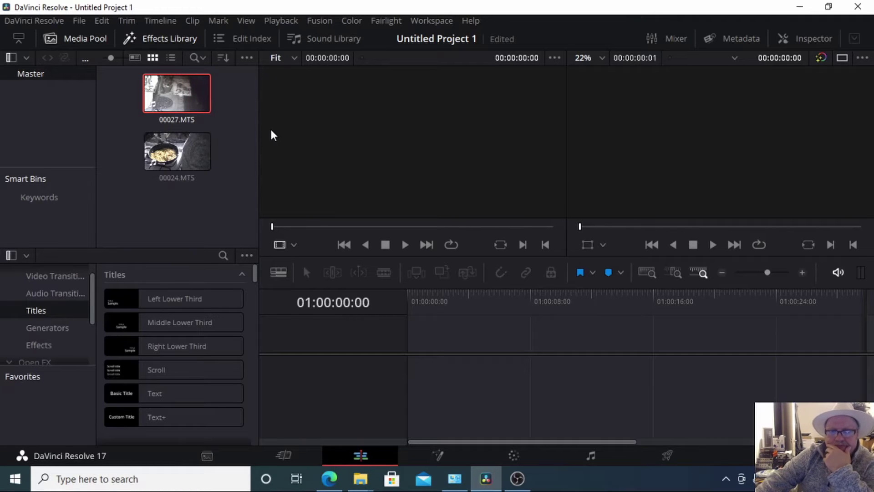
Step: Import the 00030 video from the Pictures folder into the media pool
{"action": "left_click", "coordinate": [80, 21]}
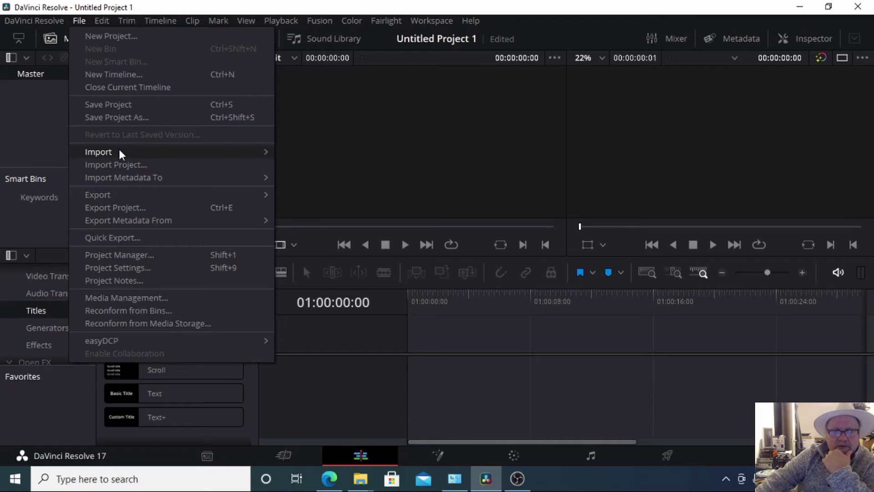
{"action": "mouse_move", "coordinate": [119, 153]}
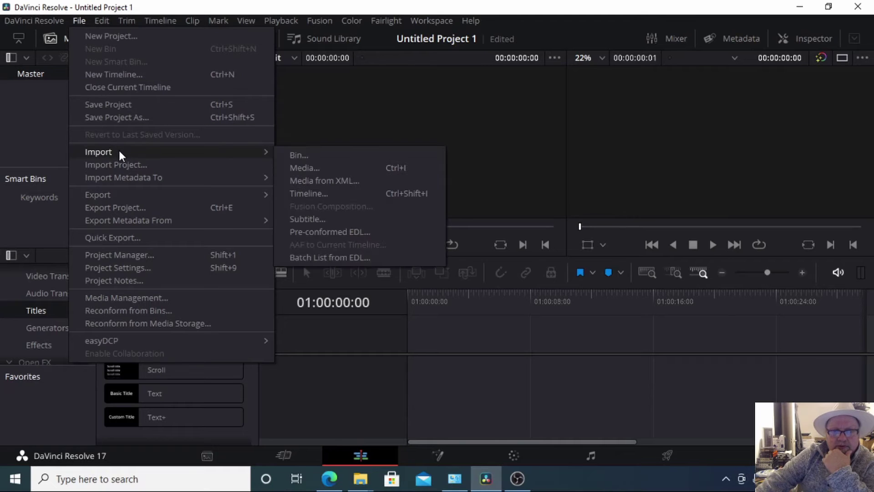
{"action": "left_click", "coordinate": [310, 167]}
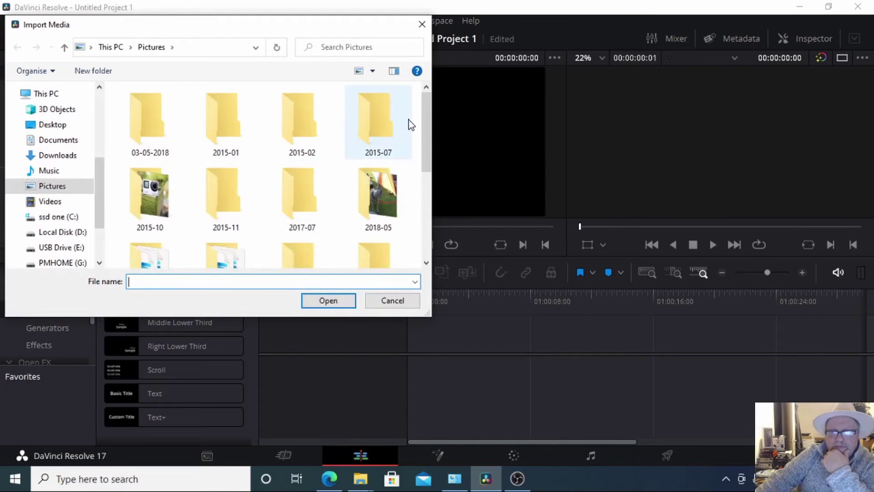
{"action": "left_click_drag", "start_coordinate": [428, 111], "coordinate": [433, 196]}
{"action": "left_click", "coordinate": [368, 227]}
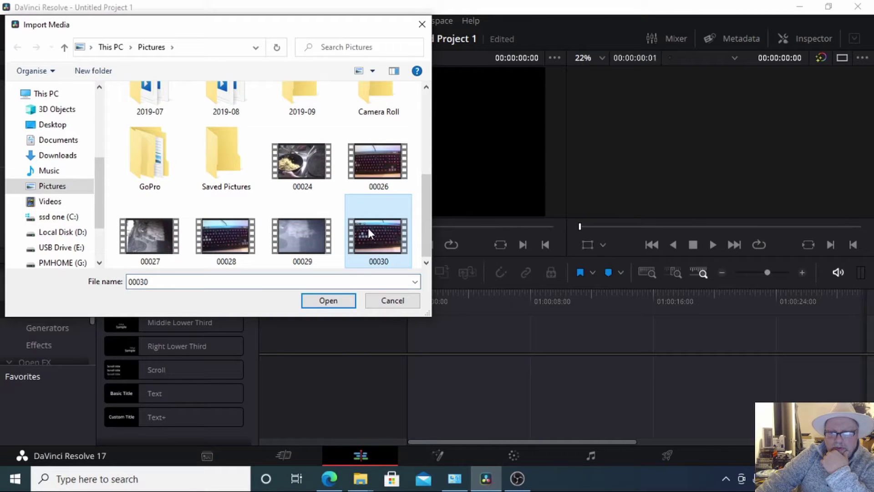
{"action": "left_click", "coordinate": [326, 303]}
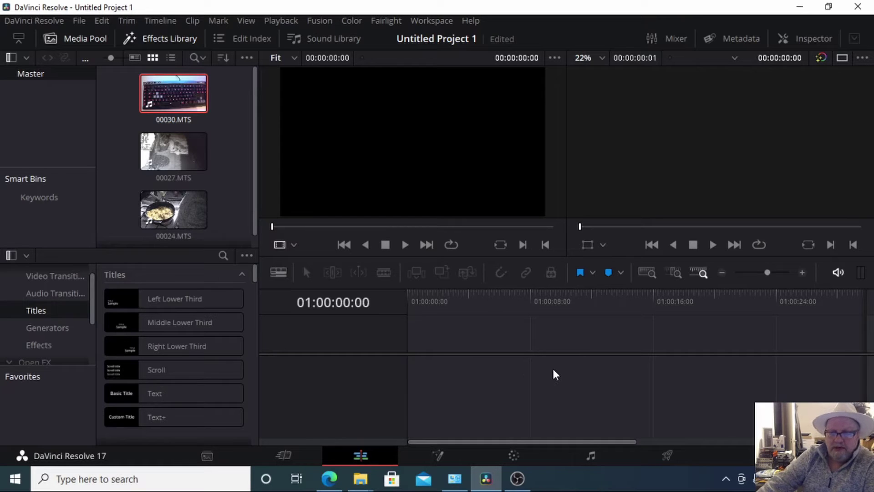
Step: Create a timeline by placing the 00024.MTS clip at its start
{"action": "left_click", "coordinate": [175, 211]}
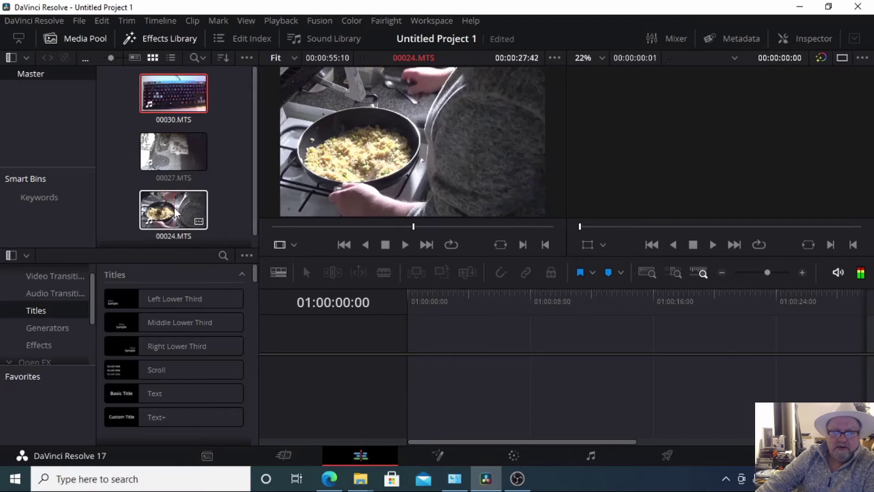
{"action": "left_click", "coordinate": [174, 211]}
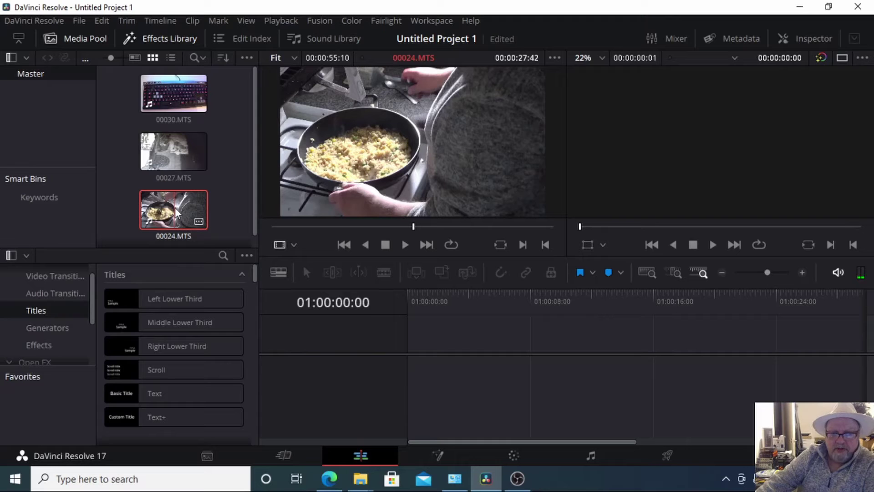
{"action": "left_click_drag", "start_coordinate": [176, 213], "coordinate": [416, 359]}
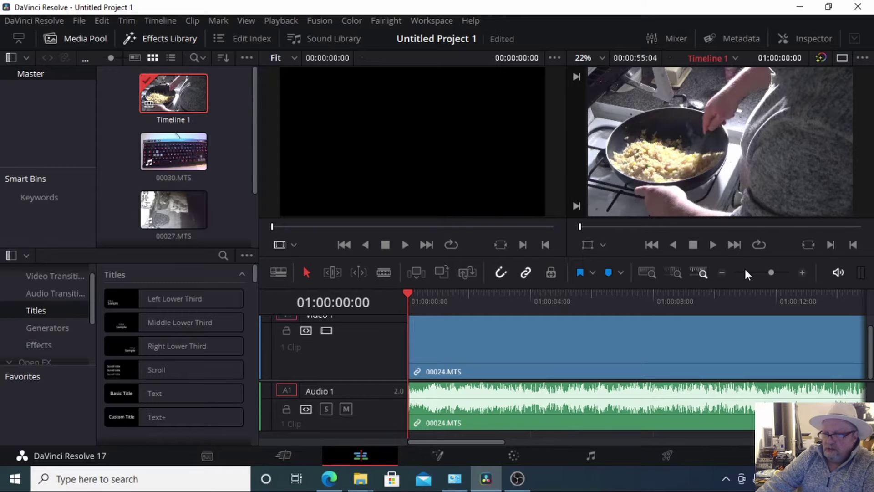
Step: Add the 00027.MTS clip to the timeline, starting where 00024.MTS ends
{"action": "left_click", "coordinate": [722, 274]}
{"action": "left_click", "coordinate": [722, 274]}
{"action": "left_click", "coordinate": [722, 273]}
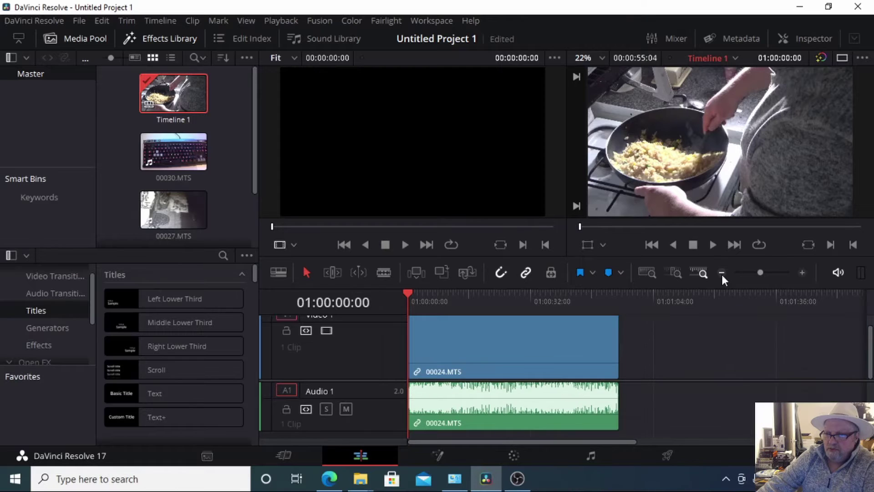
{"action": "left_click", "coordinate": [721, 273]}
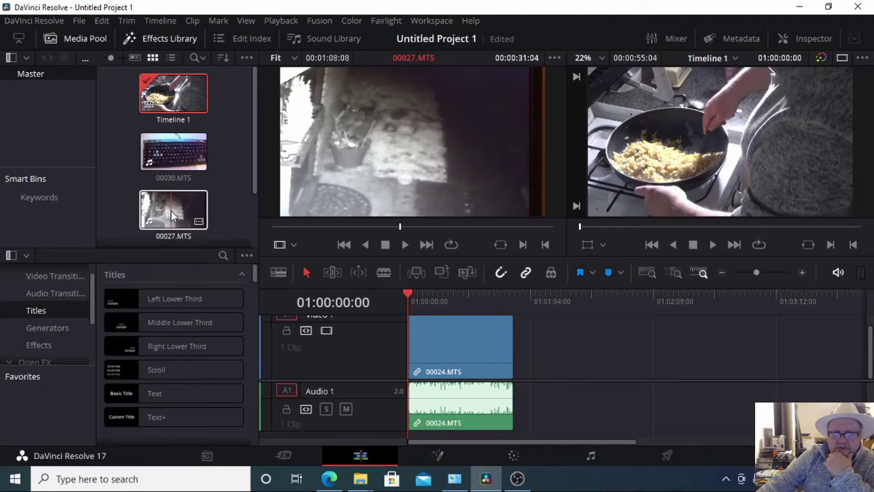
{"action": "left_click", "coordinate": [172, 211]}
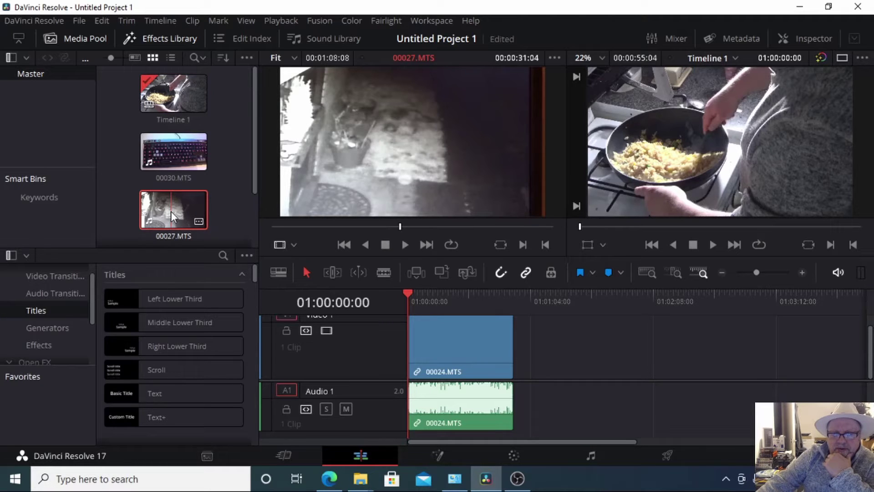
{"action": "left_click_drag", "start_coordinate": [170, 212], "coordinate": [517, 355]}
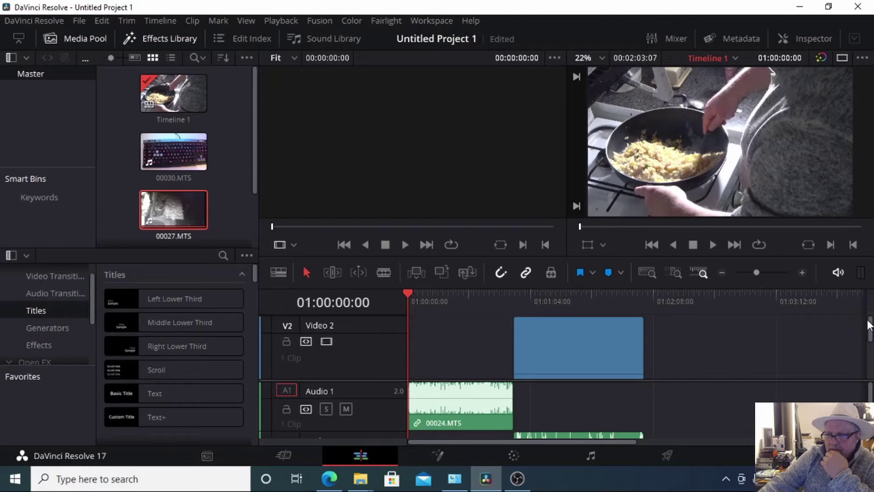
Step: Move the 00027.MTS clip down from Video 2 onto Video 1, directly against the end of 00024.MTS
{"action": "scroll", "coordinate": [870, 324], "scroll_direction": "down", "scroll_amount": 2}
{"action": "scroll", "coordinate": [869, 325], "scroll_direction": "up", "scroll_amount": 1}
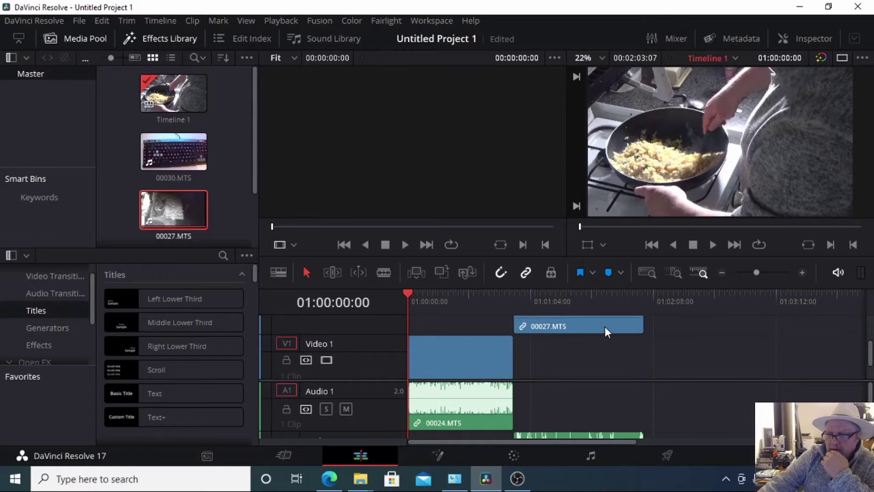
{"action": "left_click_drag", "start_coordinate": [605, 326], "coordinate": [613, 351]}
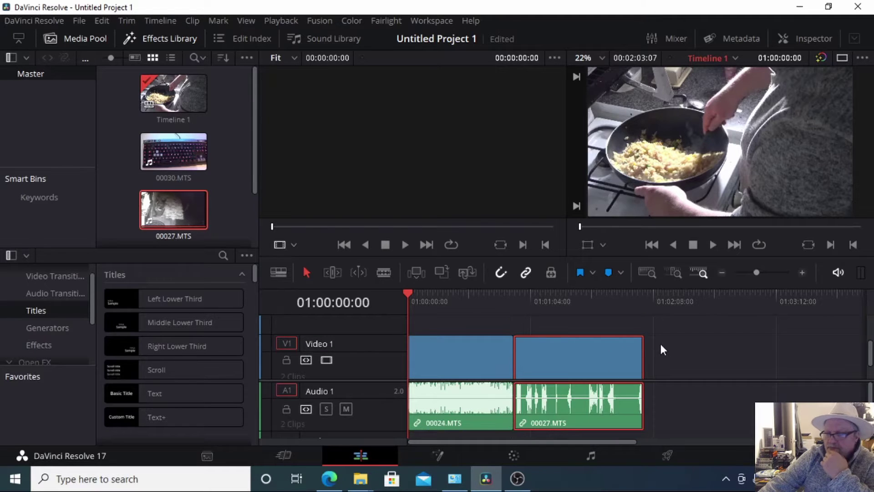
Step: Add the 00030.MTS clip to Video 1 directly after the end of 00027.MTS
{"action": "left_click", "coordinate": [176, 151]}
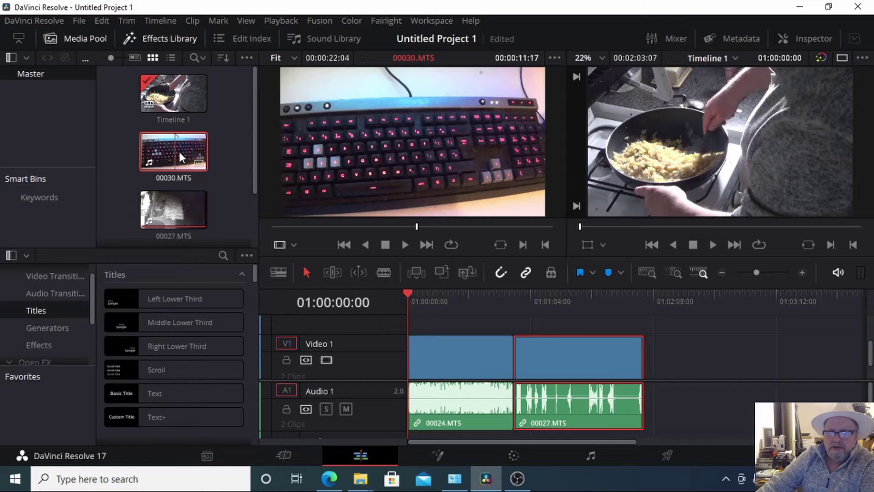
{"action": "left_click_drag", "start_coordinate": [179, 152], "coordinate": [686, 380]}
{"action": "left_click_drag", "start_coordinate": [664, 375], "coordinate": [651, 386]}
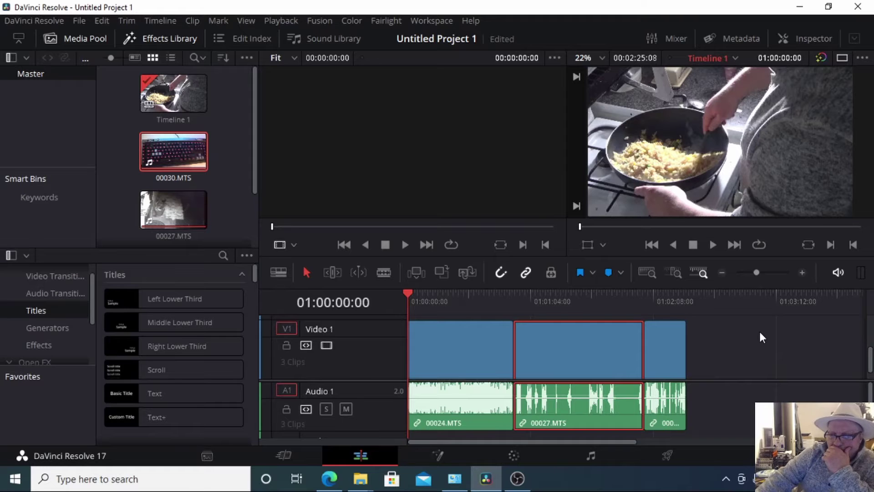
Step: Reduce the video track height and slightly increase the audio track height in the timeline view options
{"action": "left_click", "coordinate": [277, 274]}
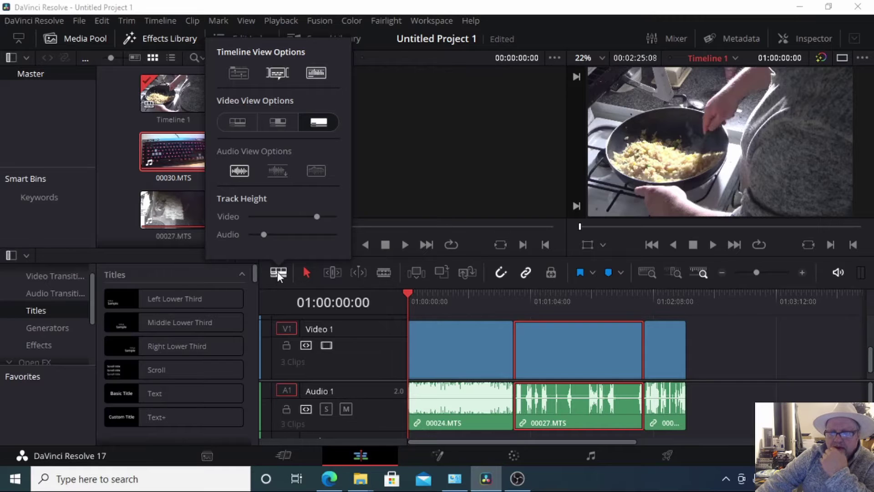
{"action": "left_click_drag", "start_coordinate": [318, 217], "coordinate": [267, 236]}
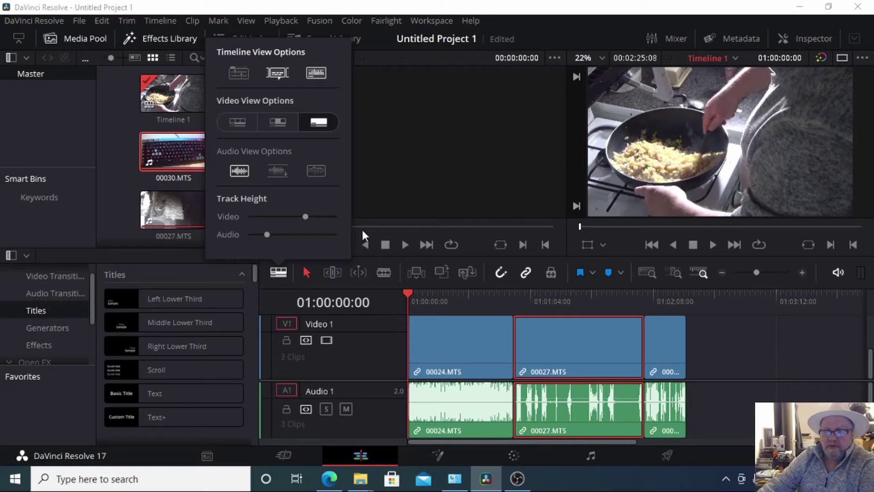
{"action": "left_click", "coordinate": [742, 343]}
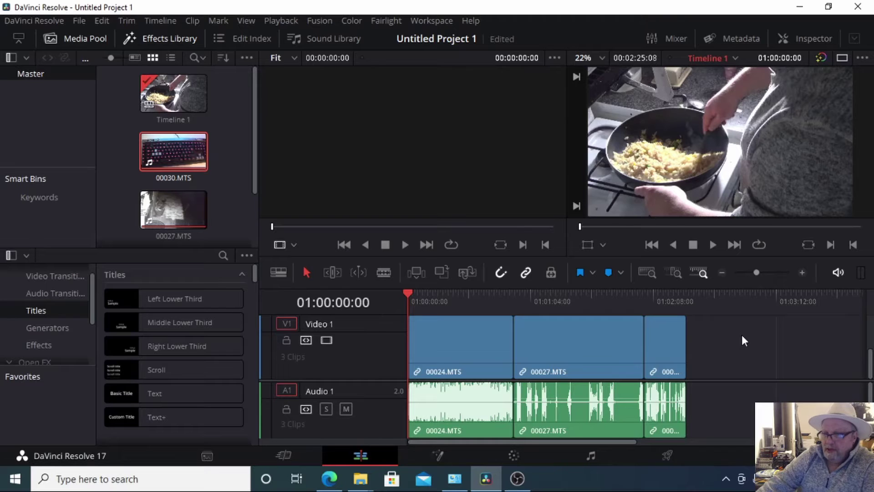
Step: Add fade-ins of about 4 seconds to both the video and the audio of 00024.MTS
{"action": "left_click", "coordinate": [802, 273]}
{"action": "left_click", "coordinate": [802, 273]}
{"action": "left_click", "coordinate": [801, 273]}
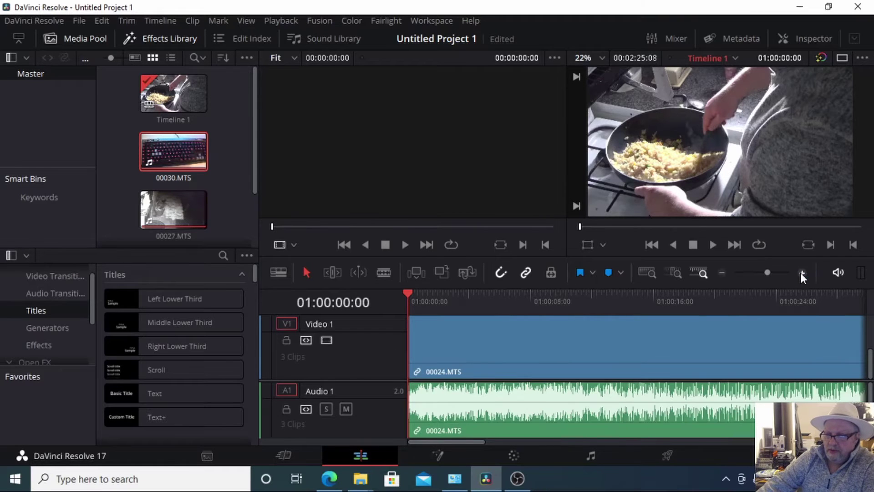
{"action": "left_click", "coordinate": [801, 273]}
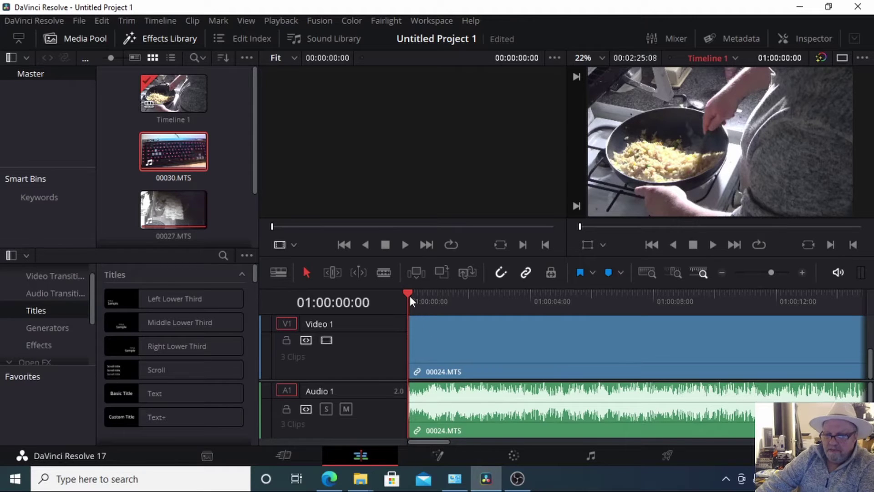
{"action": "left_click_drag", "start_coordinate": [409, 292], "coordinate": [588, 308]}
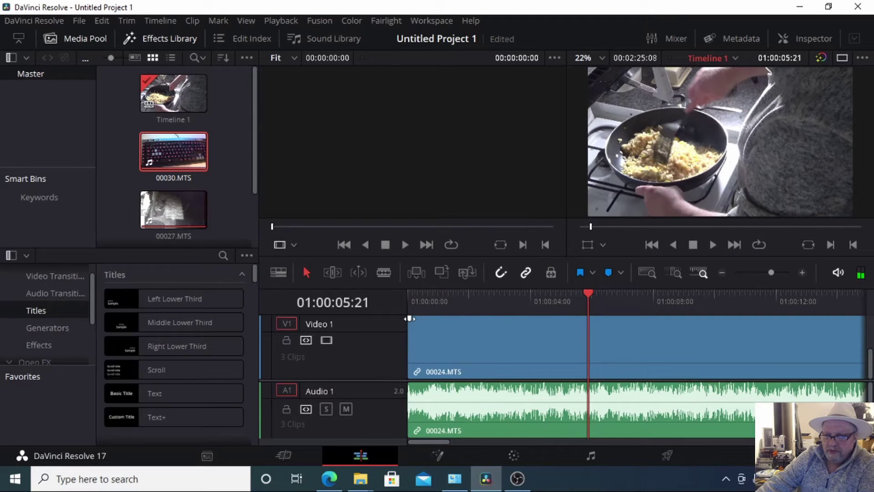
{"action": "left_click_drag", "start_coordinate": [409, 319], "coordinate": [529, 360]}
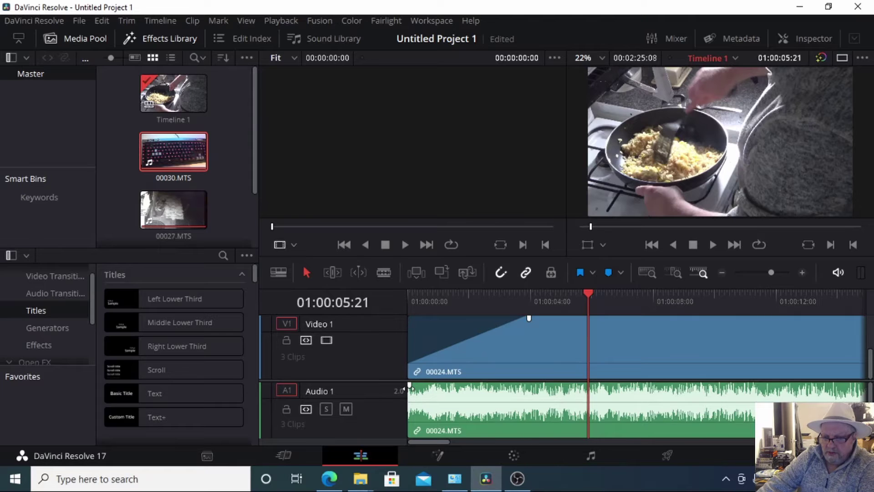
{"action": "left_click_drag", "start_coordinate": [413, 385], "coordinate": [540, 428]}
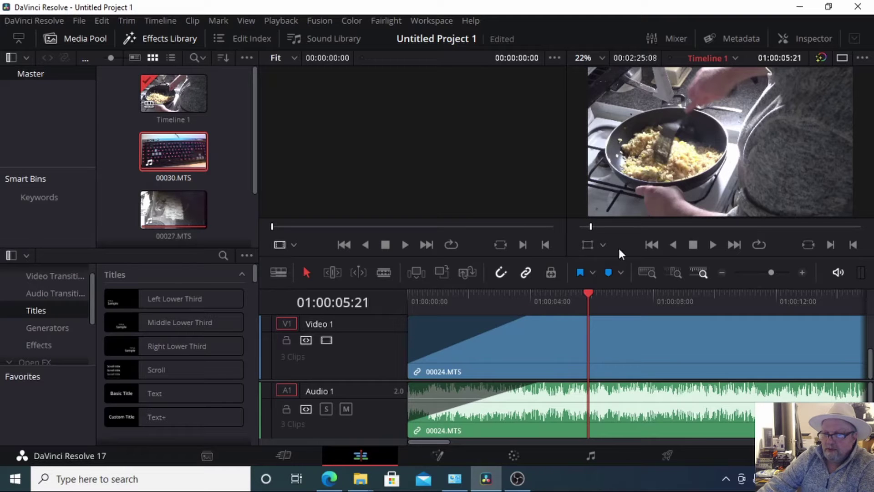
Step: Play the timeline from its start to review the fade-in on 00024.MTS
{"action": "left_click_drag", "start_coordinate": [589, 293], "coordinate": [532, 296]}
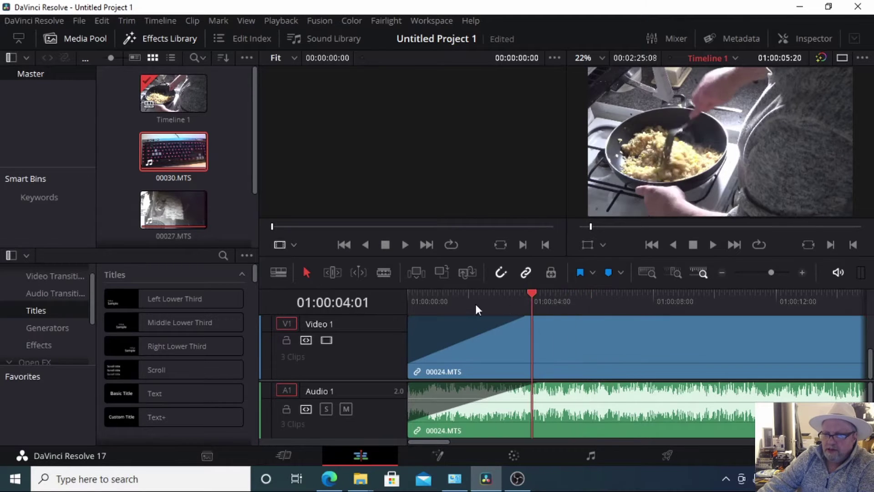
{"action": "left_click_drag", "start_coordinate": [476, 305], "coordinate": [396, 309]}
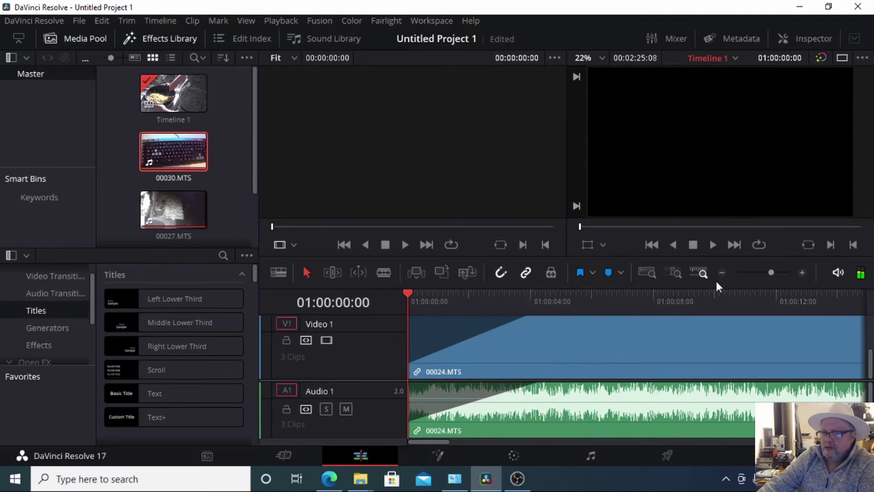
{"action": "left_click", "coordinate": [712, 244]}
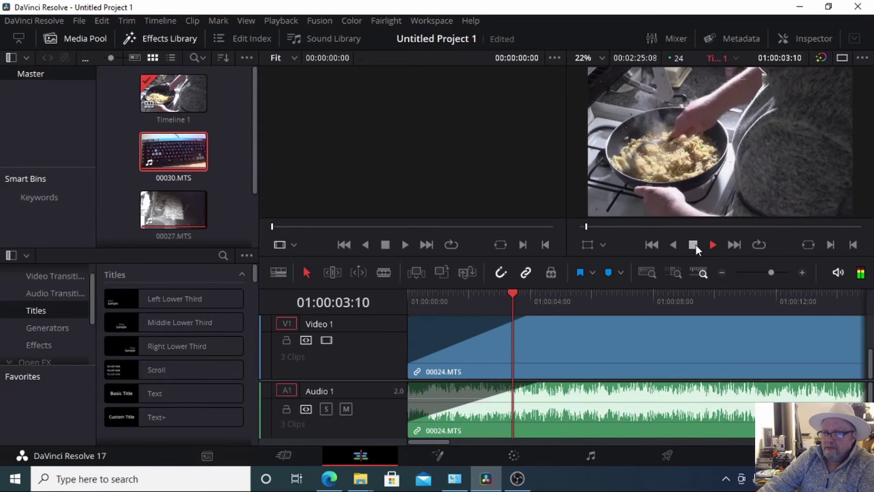
{"action": "left_click", "coordinate": [696, 245]}
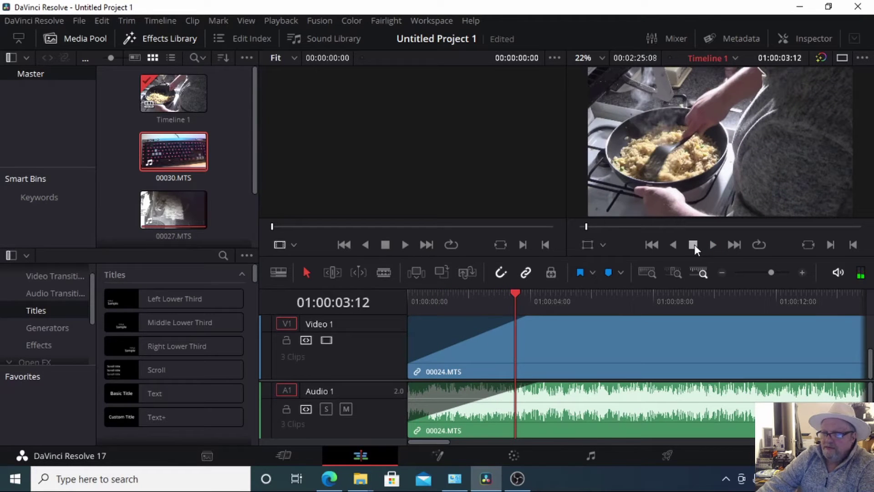
{"action": "left_click_drag", "start_coordinate": [588, 228], "coordinate": [574, 227]}
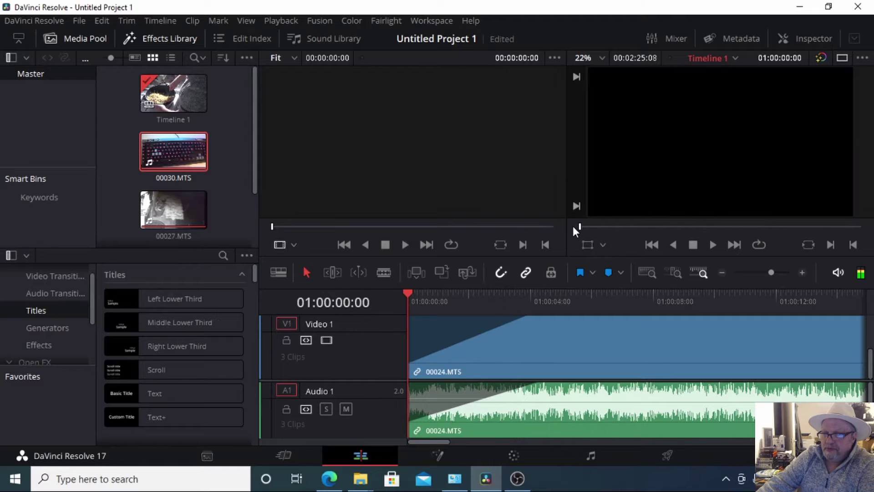
{"action": "left_click", "coordinate": [713, 245]}
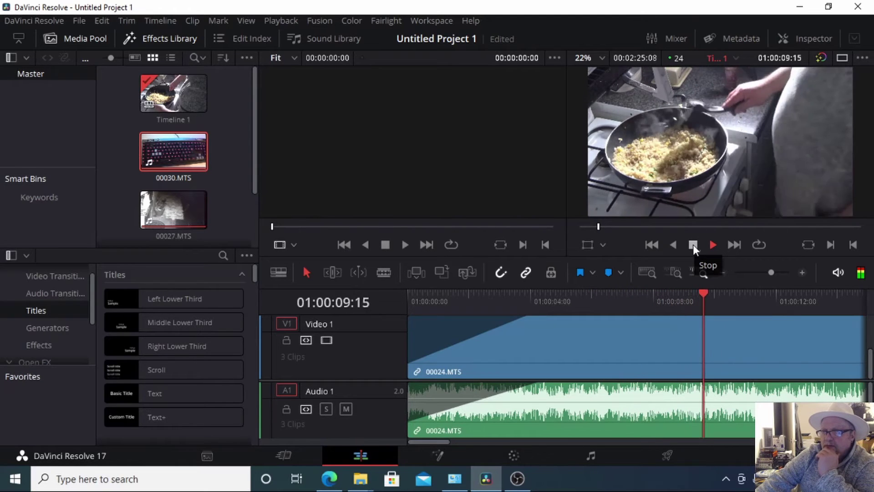
{"action": "left_click", "coordinate": [694, 245]}
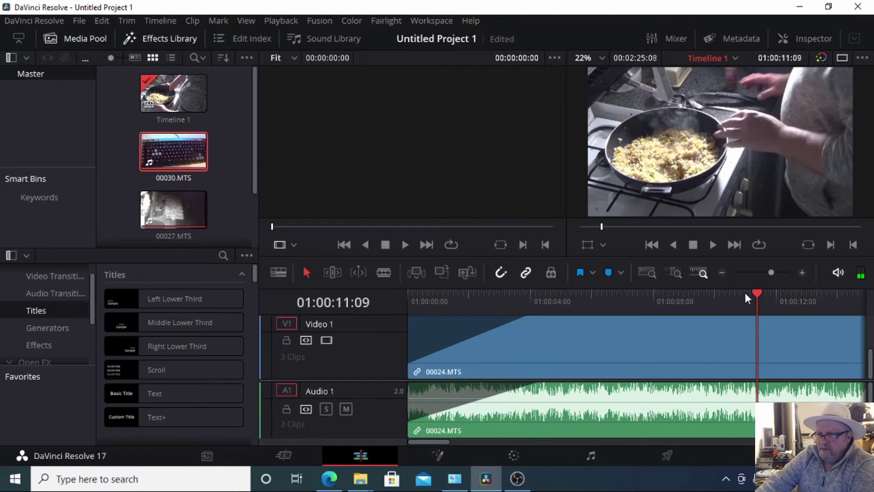
Step: Find the cut point in 00024.MTS where stirring has stopped and split the clip at 01:00:10:13
{"action": "left_click_drag", "start_coordinate": [758, 294], "coordinate": [719, 302]}
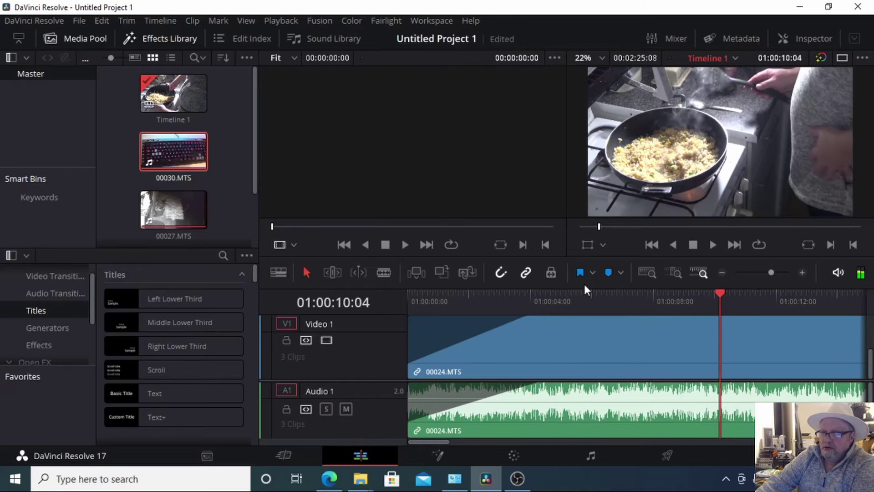
{"action": "left_click", "coordinate": [712, 245]}
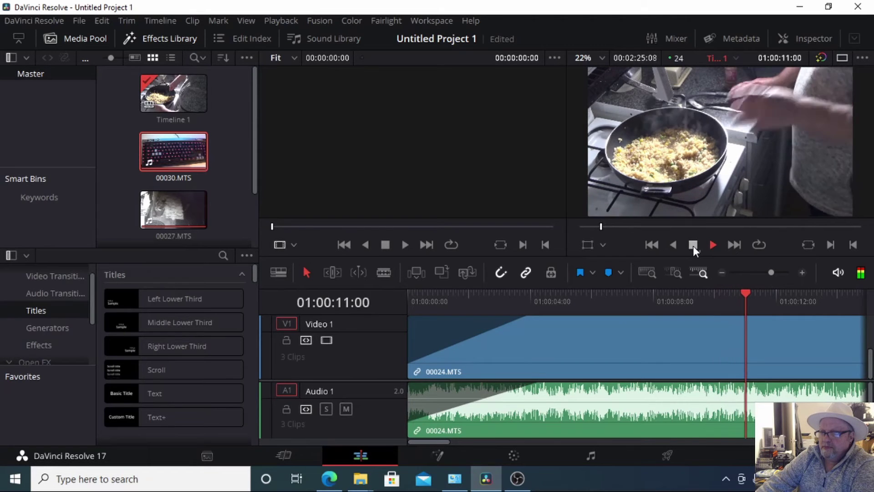
{"action": "left_click", "coordinate": [694, 246]}
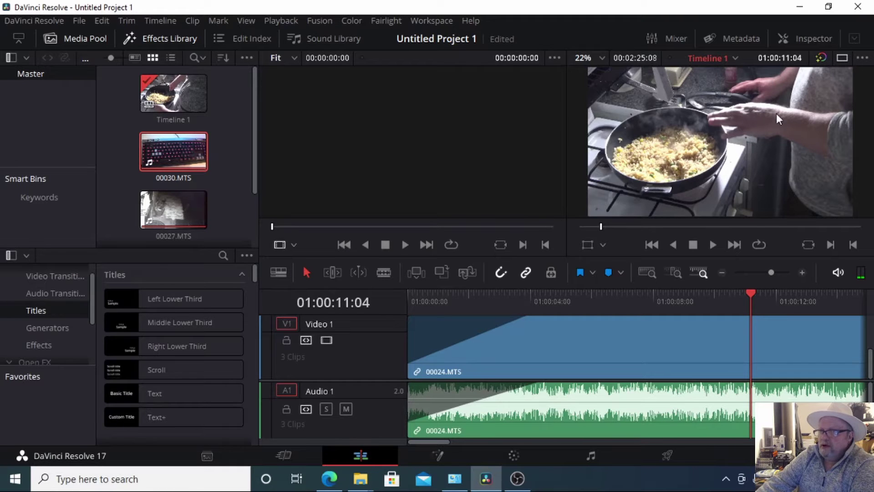
{"action": "left_click_drag", "start_coordinate": [750, 293], "coordinate": [731, 298]}
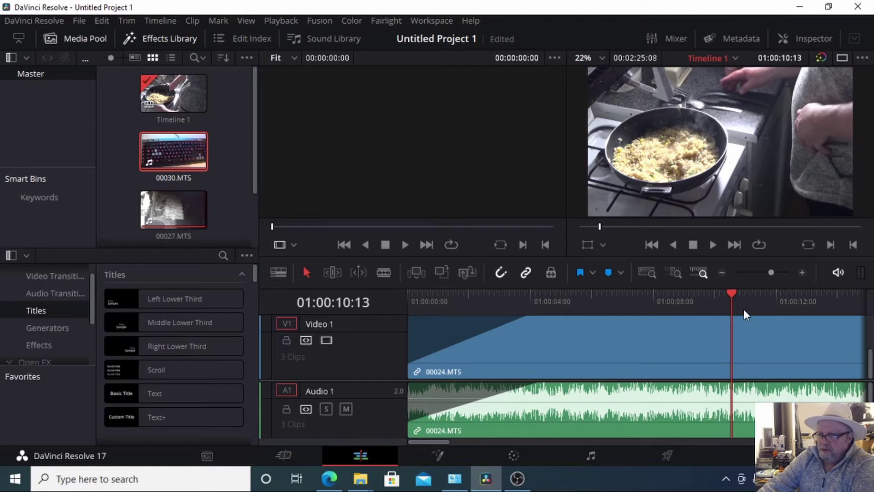
{"action": "mouse_move", "coordinate": [674, 317]}
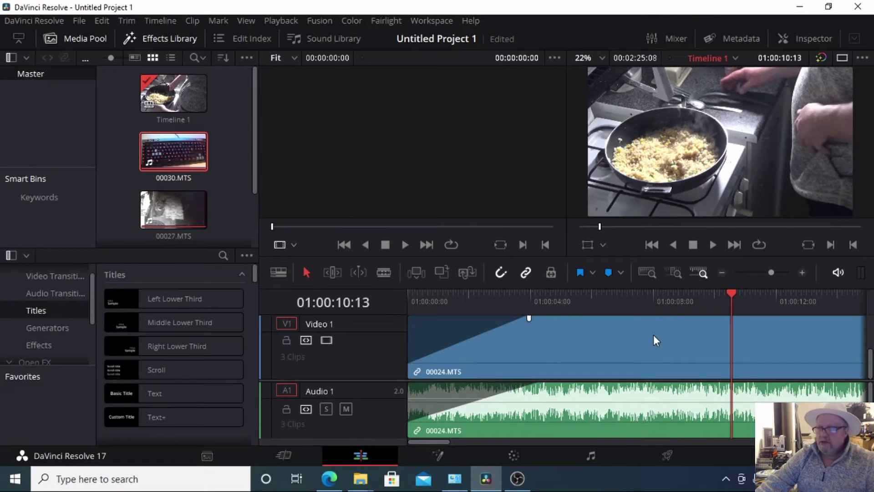
{"action": "key", "text": "ctrl+b"}
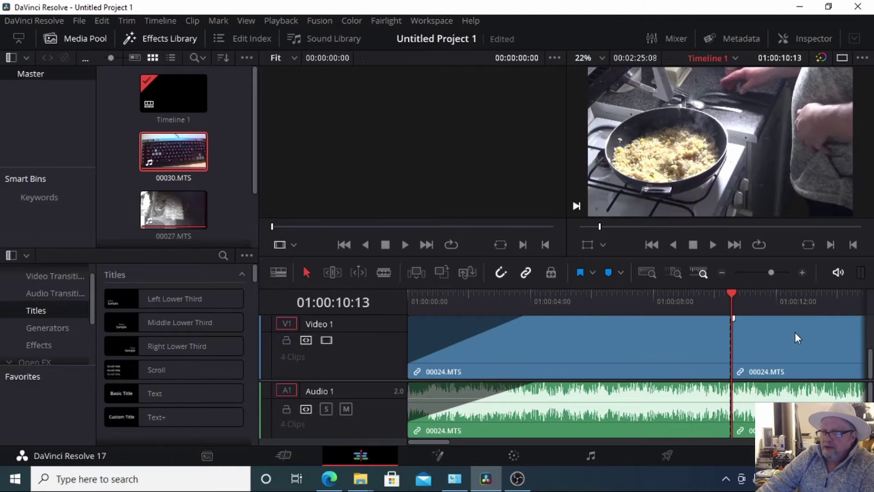
Step: Ripple delete the part of 00024.MTS after the cut so that 00027.MTS closes the gap
{"action": "left_click", "coordinate": [724, 273]}
{"action": "left_click", "coordinate": [724, 272]}
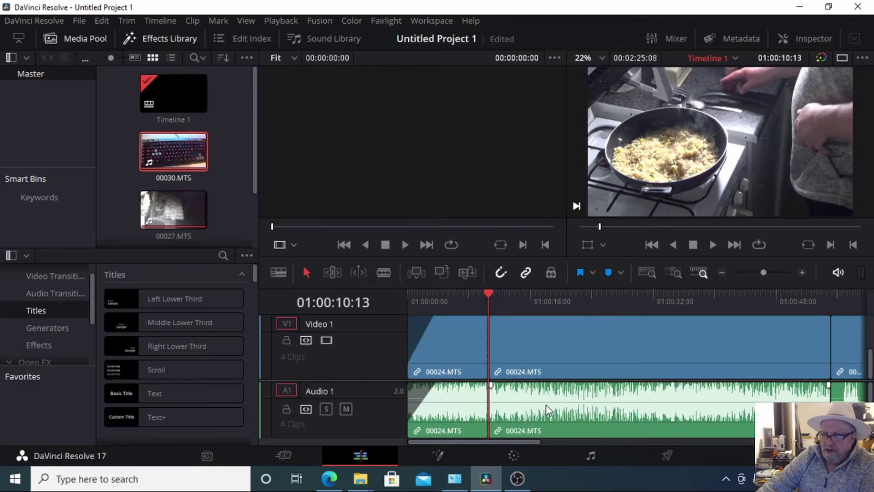
{"action": "left_click", "coordinate": [633, 335]}
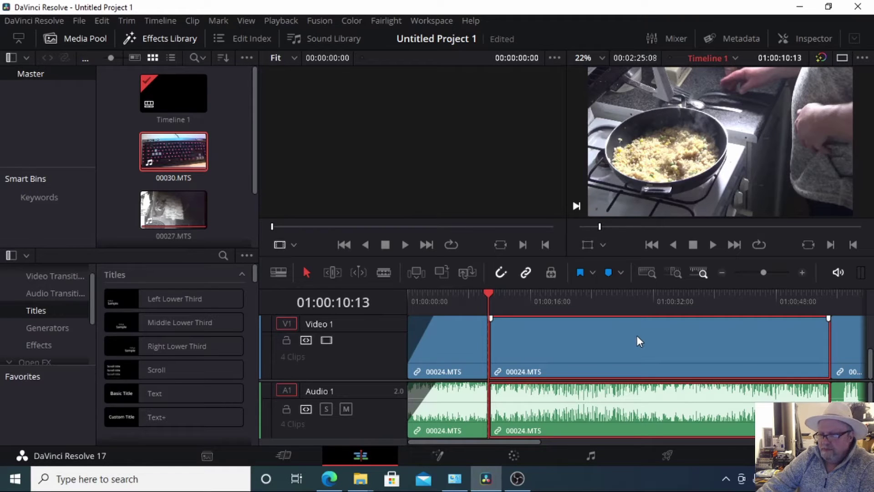
{"action": "right_click", "coordinate": [638, 336]}
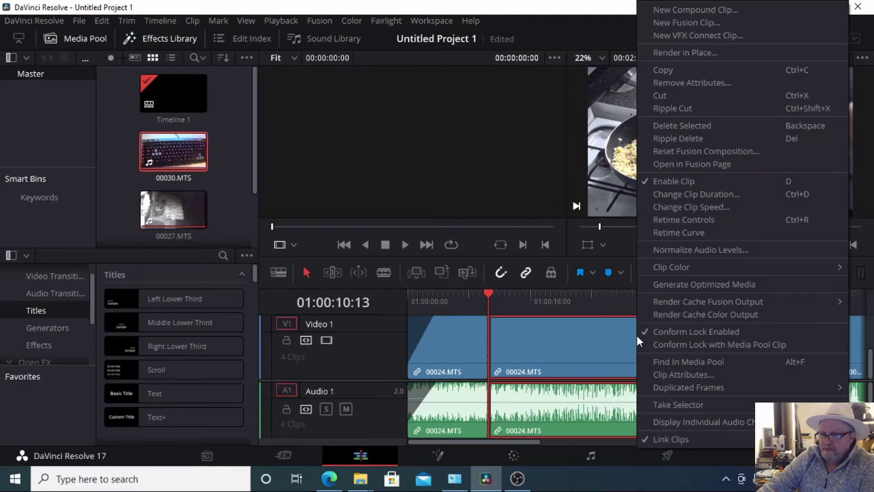
{"action": "left_click", "coordinate": [671, 139]}
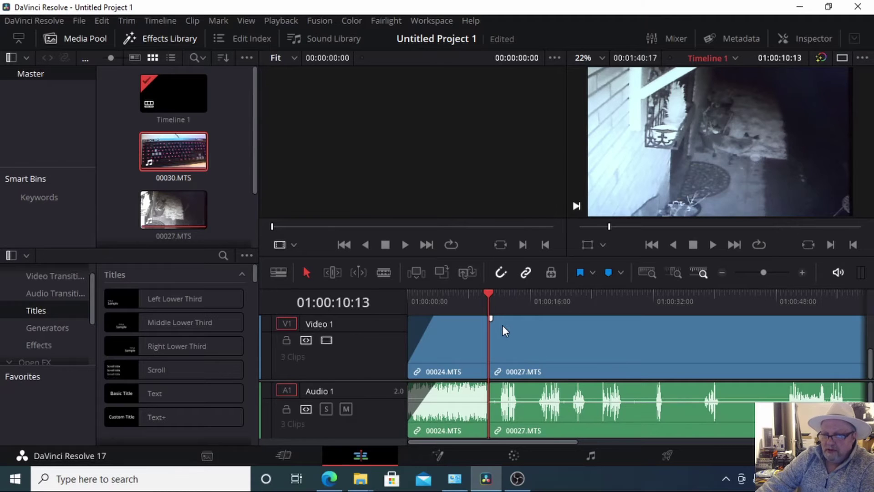
Step: Add video and audio fade-ins of about 19 seconds to 00027.MTS, and fade out the video and audio at the end of 00024.MTS
{"action": "left_click_drag", "start_coordinate": [487, 294], "coordinate": [637, 361]}
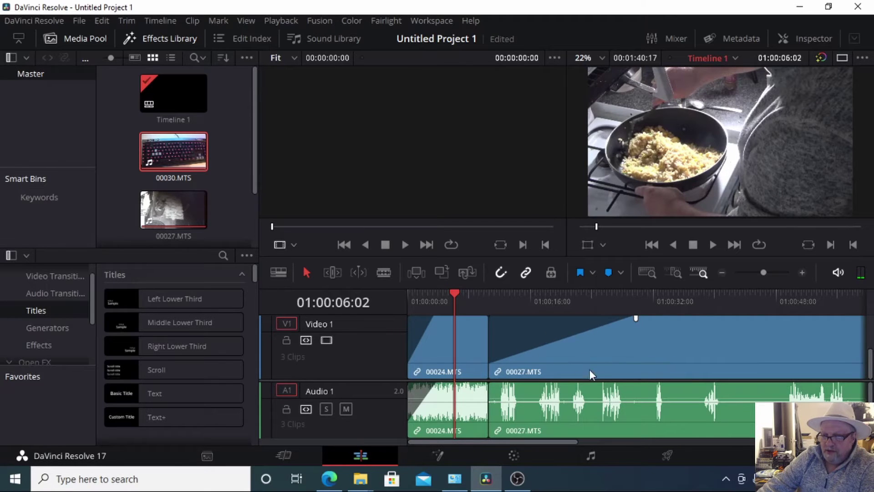
{"action": "left_click_drag", "start_coordinate": [491, 385], "coordinate": [631, 386]}
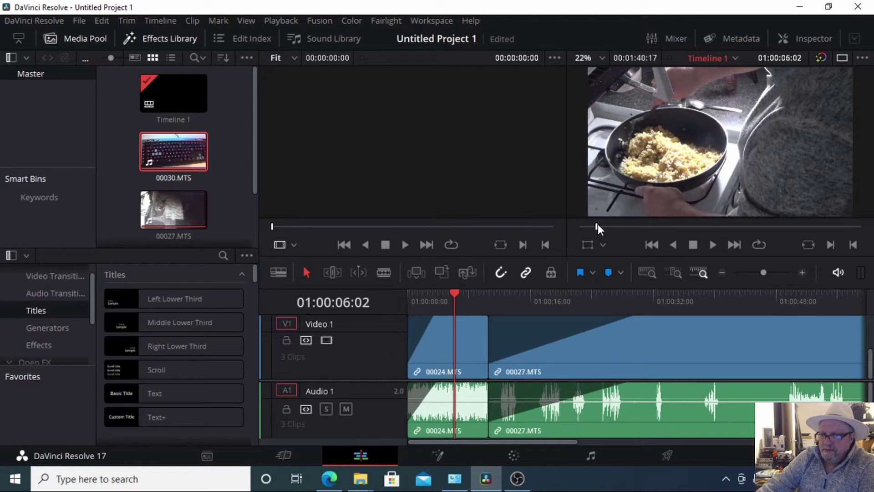
{"action": "left_click_drag", "start_coordinate": [597, 227], "coordinate": [584, 228]}
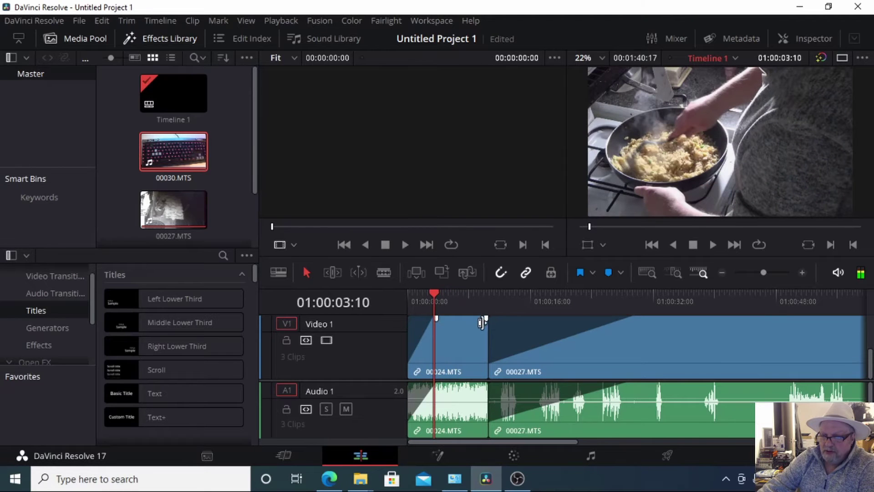
{"action": "left_click_drag", "start_coordinate": [486, 317], "coordinate": [445, 334]}
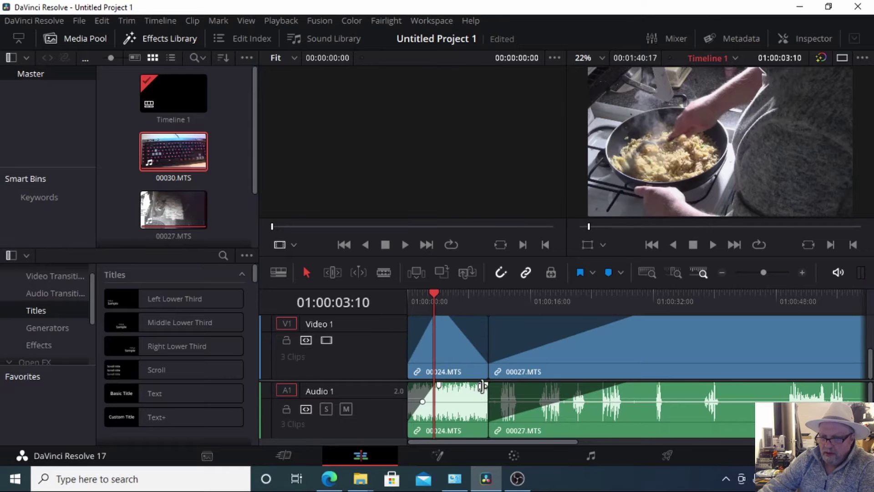
{"action": "left_click_drag", "start_coordinate": [486, 385], "coordinate": [451, 387]}
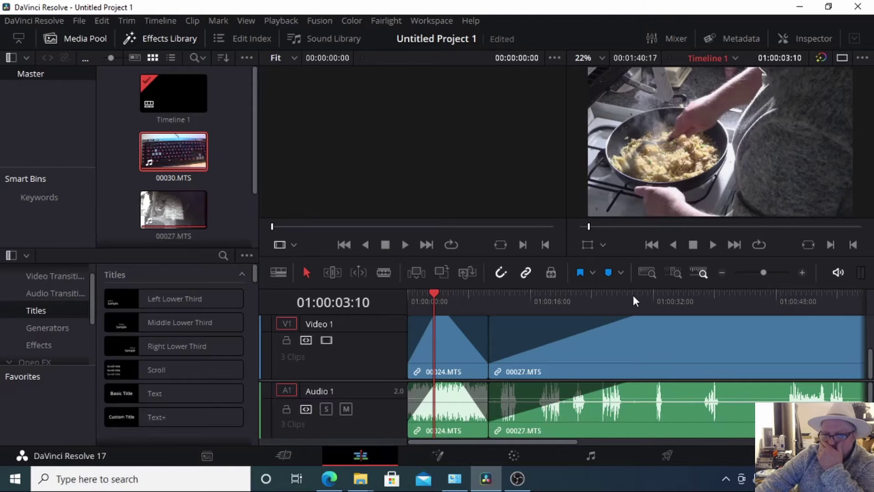
Step: Play through the faded transition into 00027.MTS and split that clip at 01:00:28:15
{"action": "left_click", "coordinate": [714, 244]}
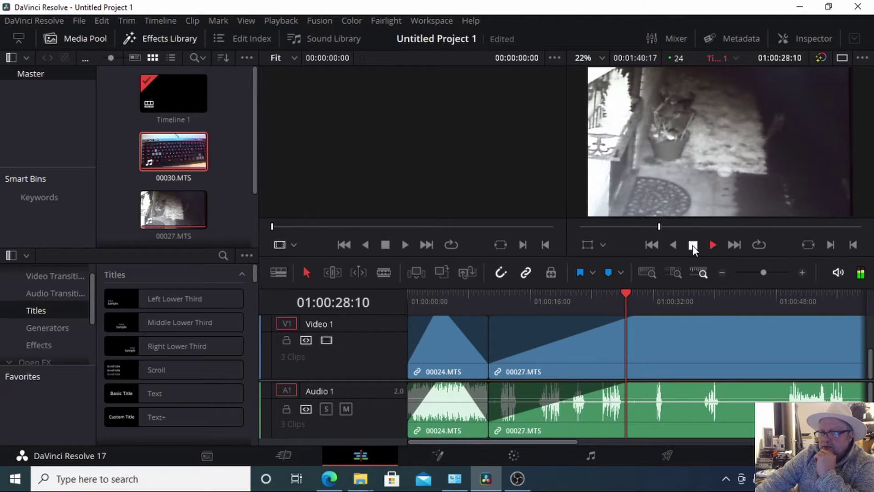
{"action": "left_click", "coordinate": [693, 244]}
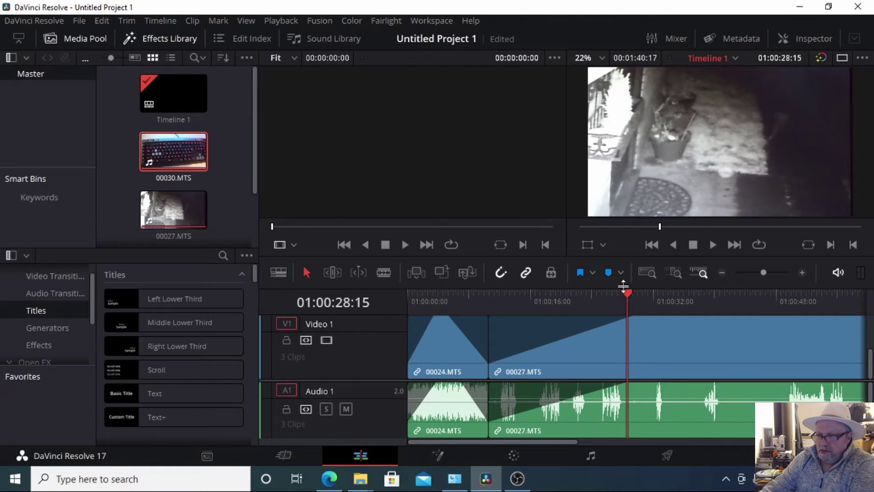
{"action": "left_click", "coordinate": [649, 405]}
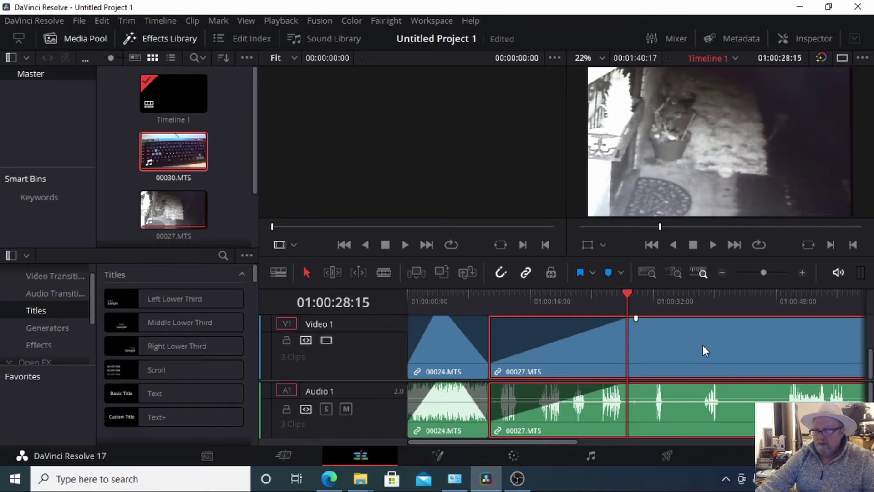
{"action": "key", "text": "ctrl+b"}
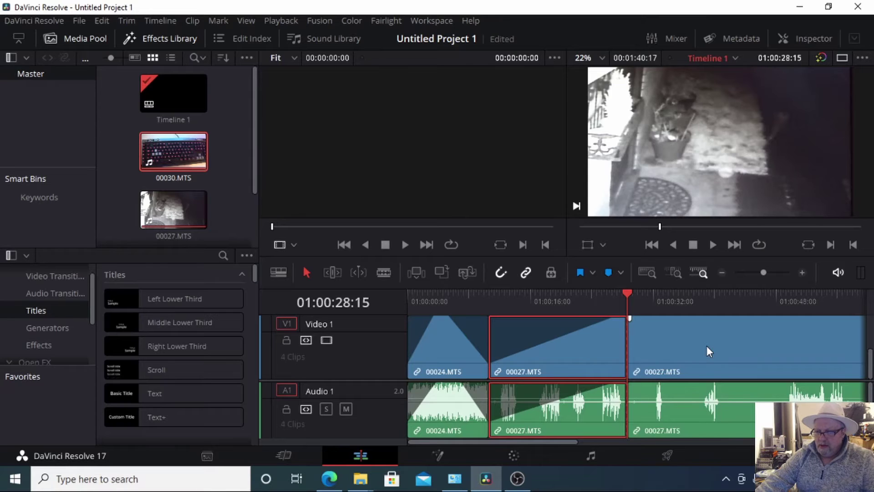
Step: Split 00027.MTS at 01:00:32:06 and ripple delete the short quiet piece between this cut and the one at 01:00:28:15
{"action": "left_click", "coordinate": [713, 244]}
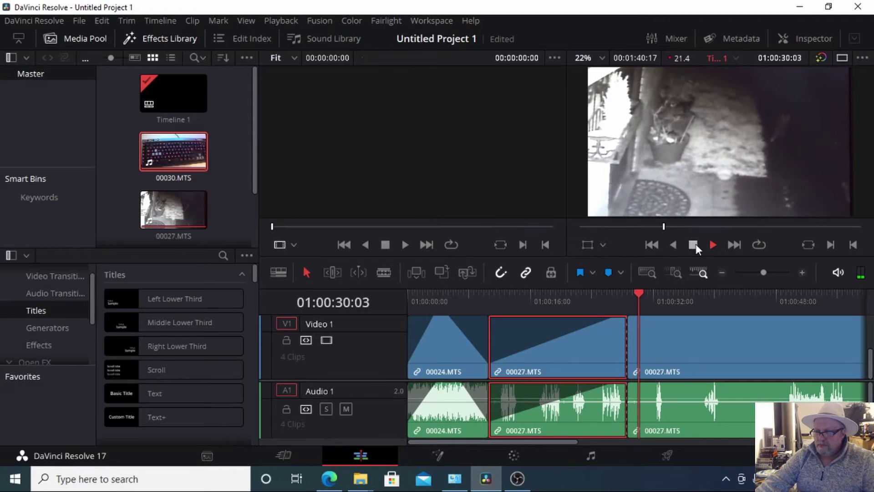
{"action": "left_click", "coordinate": [694, 245]}
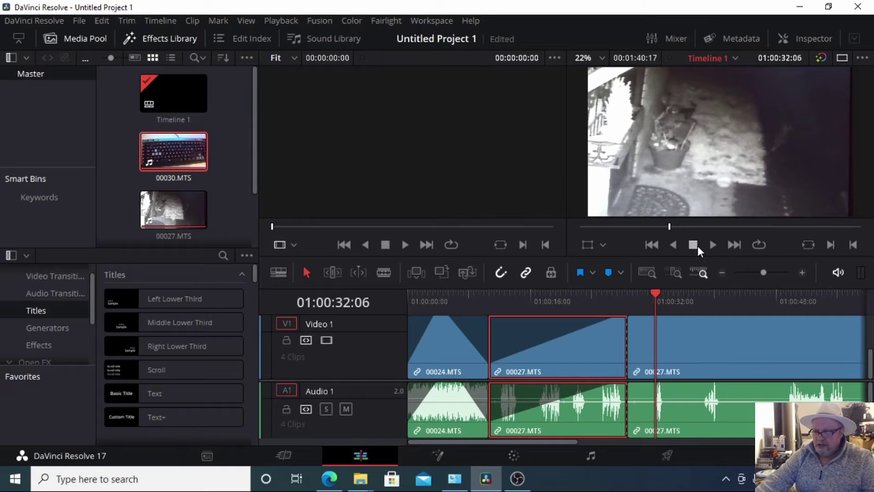
{"action": "key", "text": "ctrl+b"}
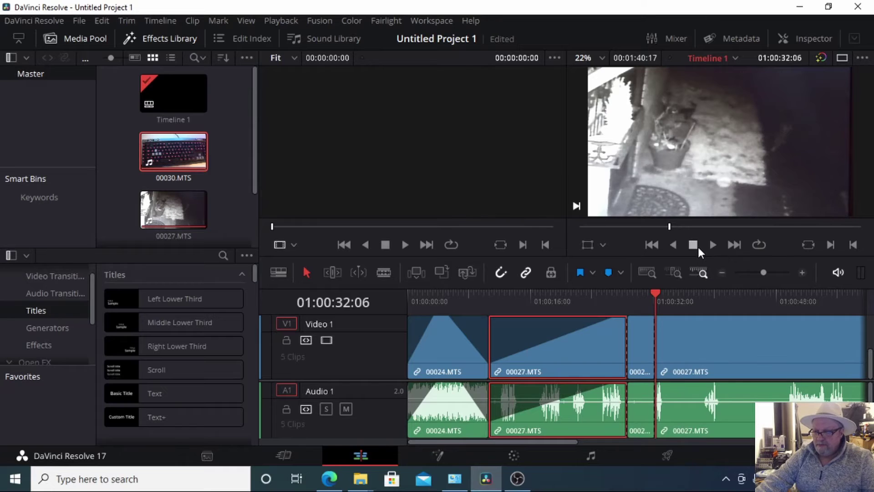
{"action": "left_click", "coordinate": [641, 343]}
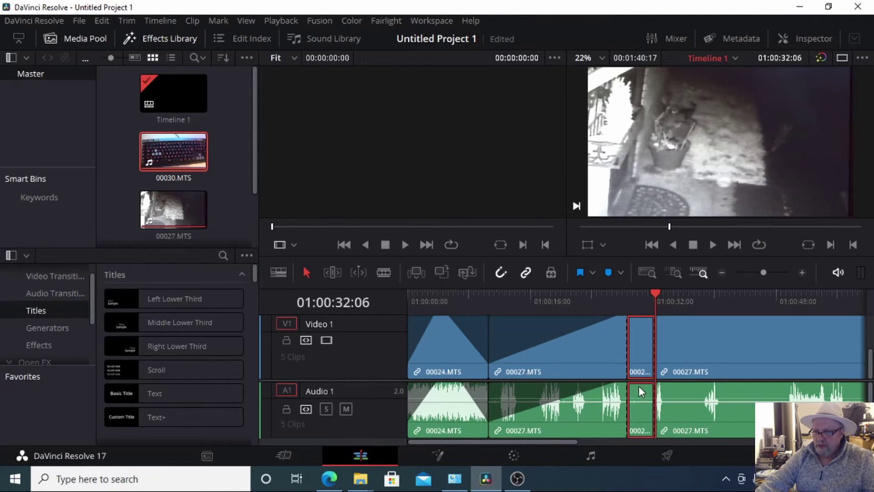
{"action": "right_click", "coordinate": [638, 341]}
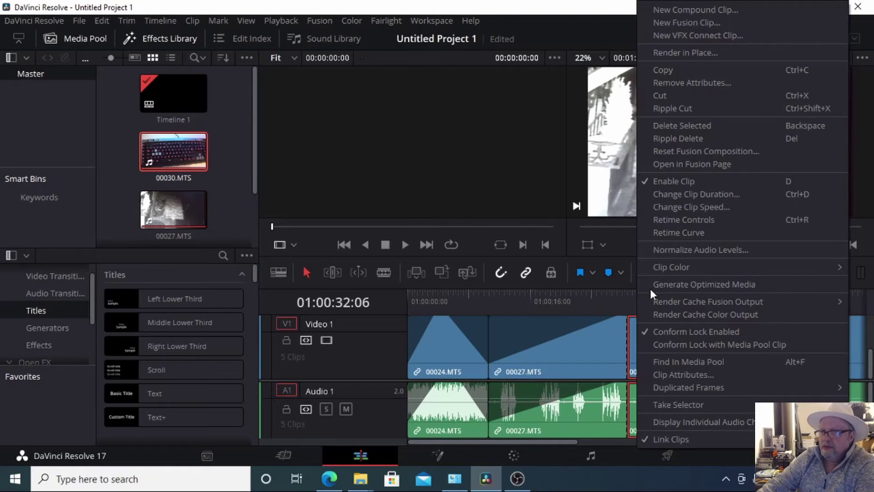
{"action": "left_click", "coordinate": [669, 138]}
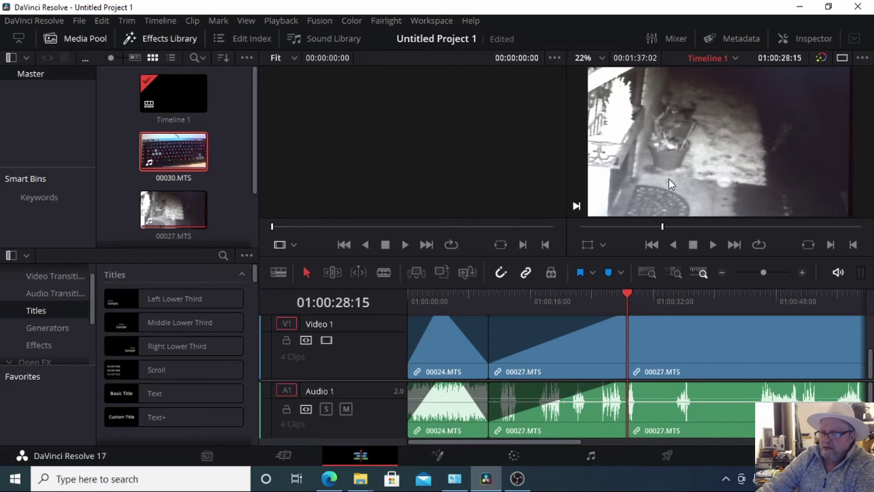
Step: Play on through 00027.MTS and split it at 01:00:37:02, just after the burst of speech
{"action": "left_click", "coordinate": [712, 243]}
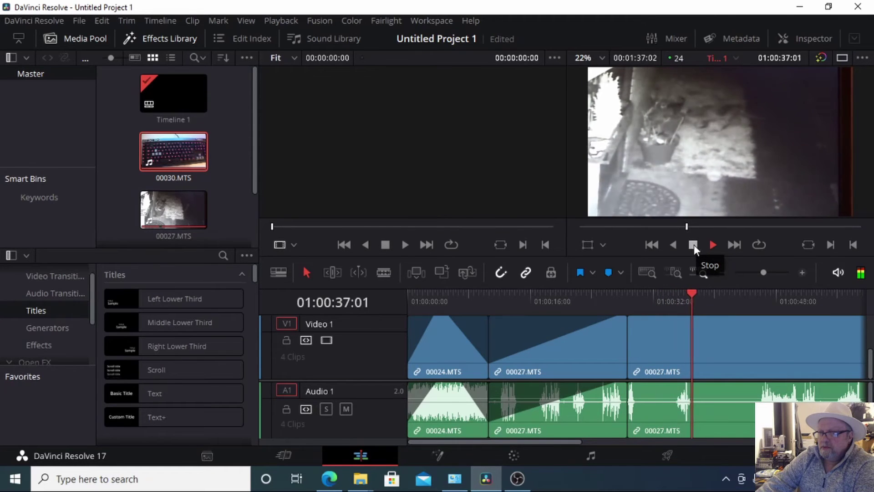
{"action": "left_click", "coordinate": [694, 245]}
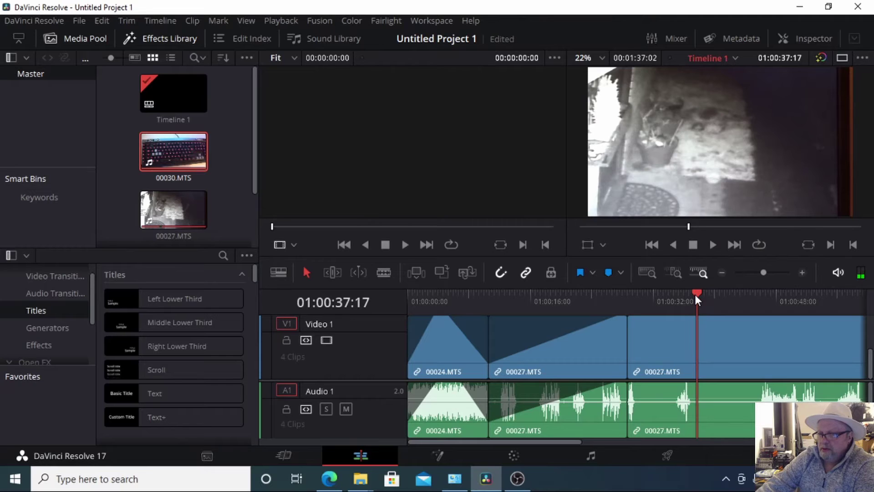
{"action": "left_click_drag", "start_coordinate": [697, 290], "coordinate": [693, 290]}
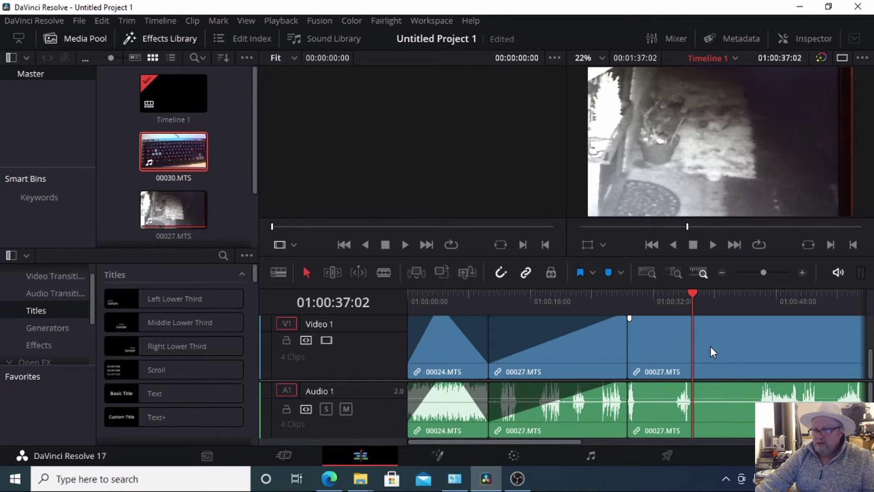
{"action": "key", "text": "ctrl+b"}
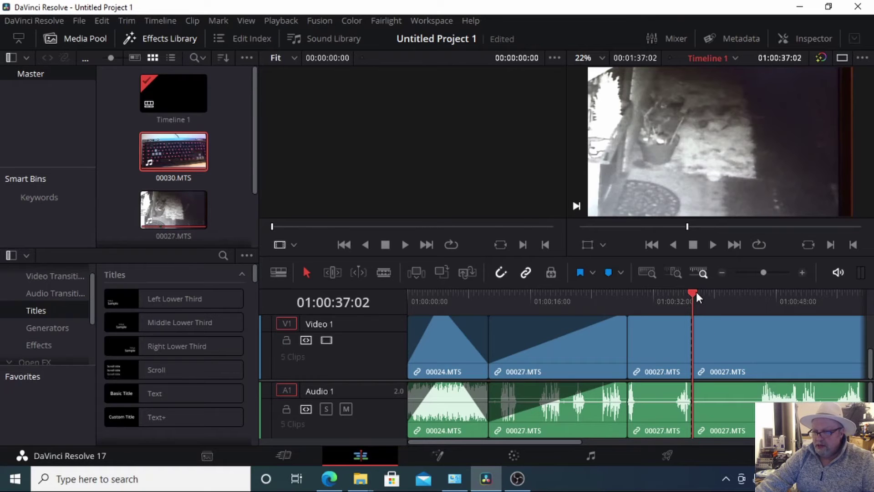
Step: Split 00027.MTS at 01:00:45:10 where sound resumes, and ripple delete the silent section back to the cut at 01:00:37:02
{"action": "left_click_drag", "start_coordinate": [697, 292], "coordinate": [757, 295]}
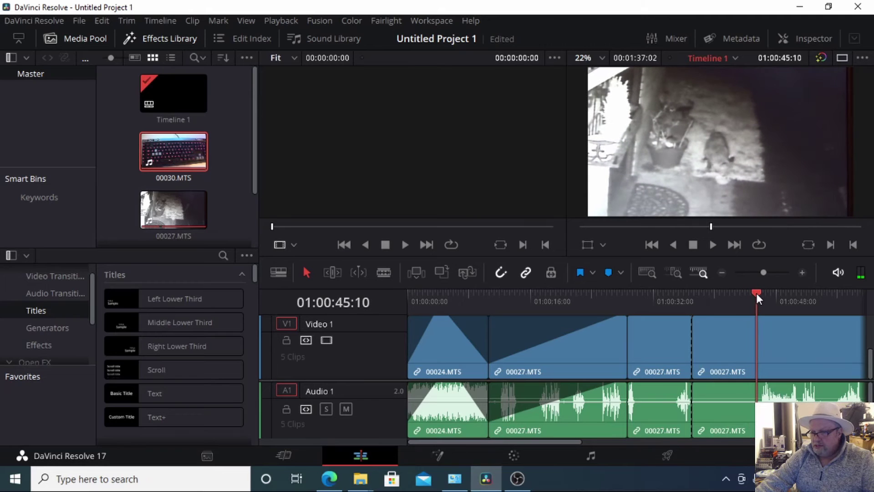
{"action": "mouse_move", "coordinate": [727, 326]}
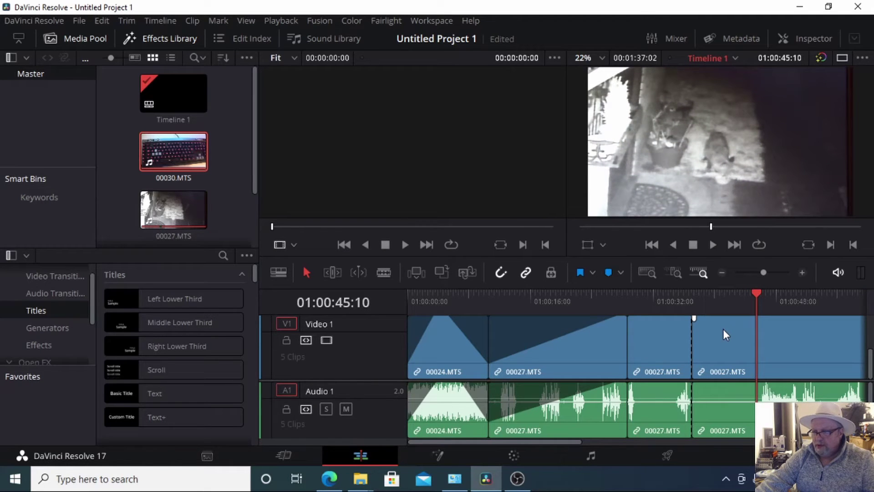
{"action": "key", "text": "ctrl+b"}
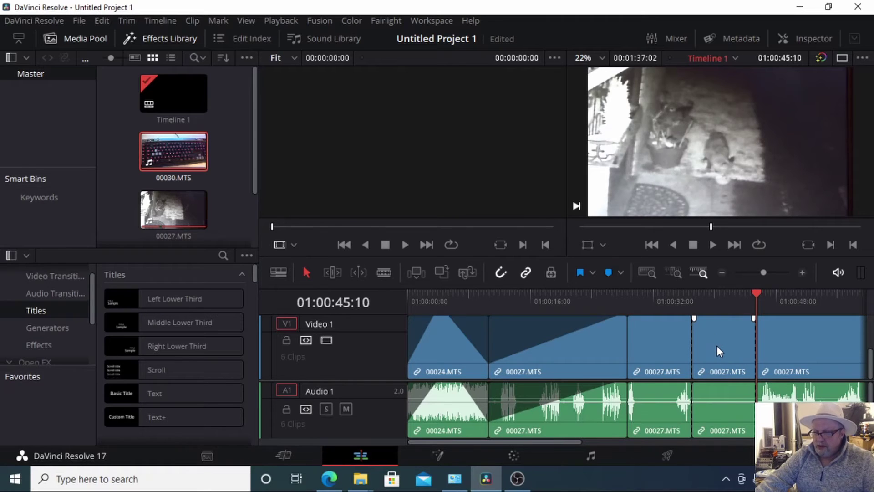
{"action": "left_click", "coordinate": [716, 352]}
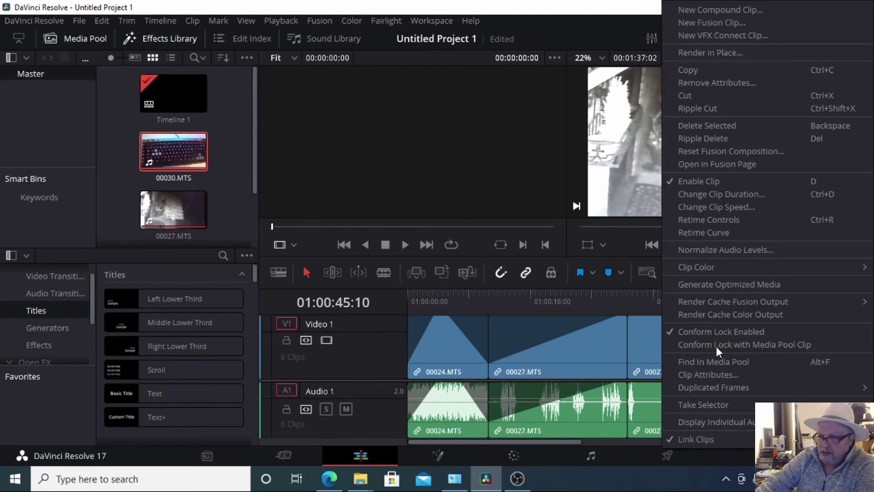
{"action": "right_click", "coordinate": [716, 347]}
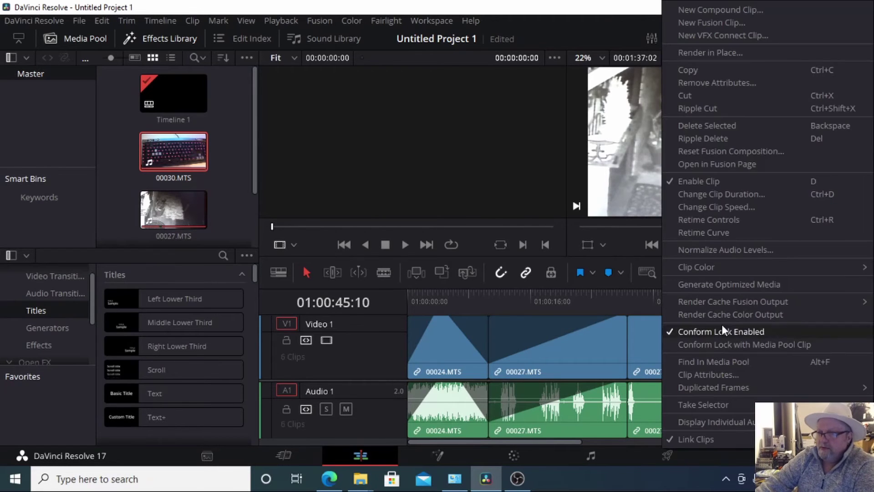
{"action": "left_click", "coordinate": [706, 140]}
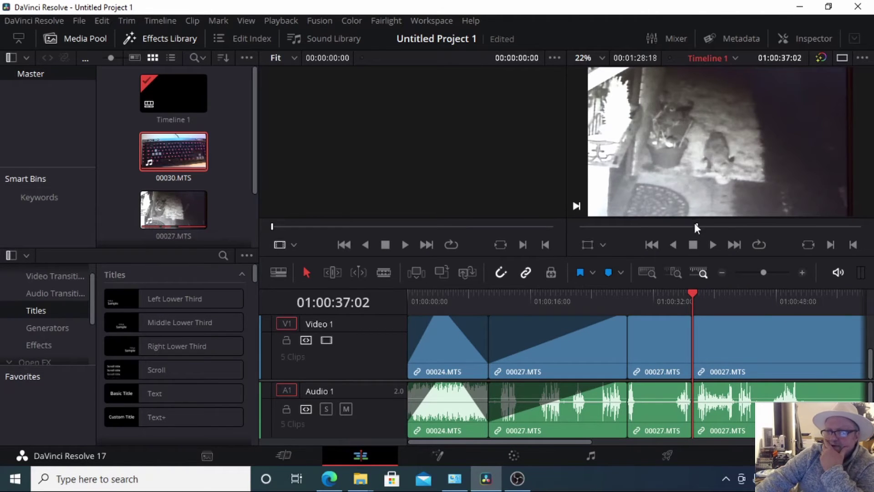
Step: Play the next part of 00027.MTS and split it at 01:00:44:22, where the speech ends
{"action": "left_click", "coordinate": [711, 246]}
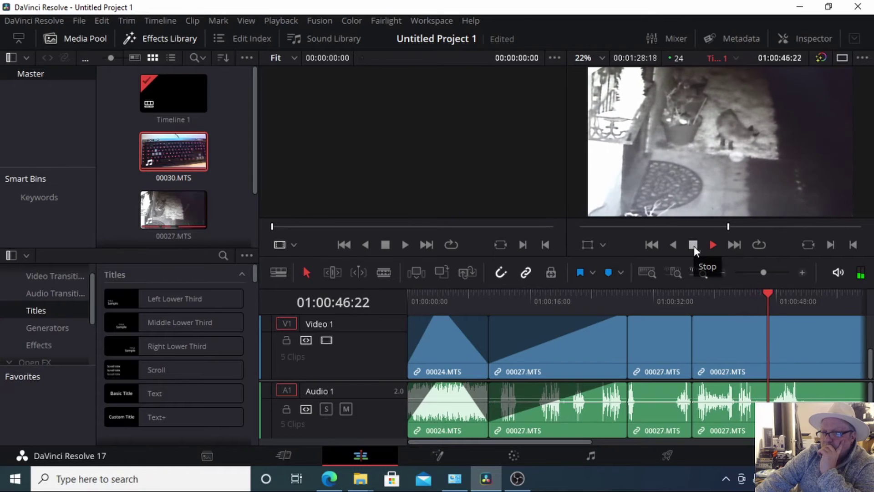
{"action": "left_click", "coordinate": [694, 247]}
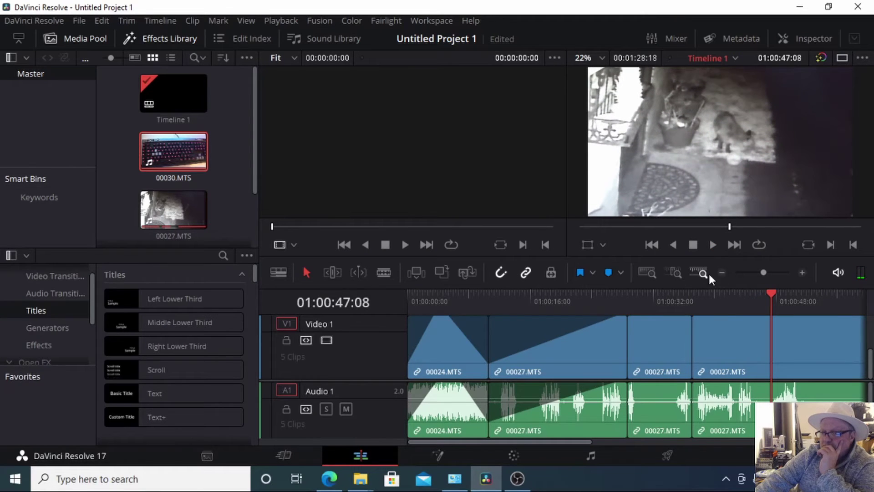
{"action": "left_click", "coordinate": [769, 293]}
{"action": "left_click_drag", "start_coordinate": [769, 292], "coordinate": [753, 295]}
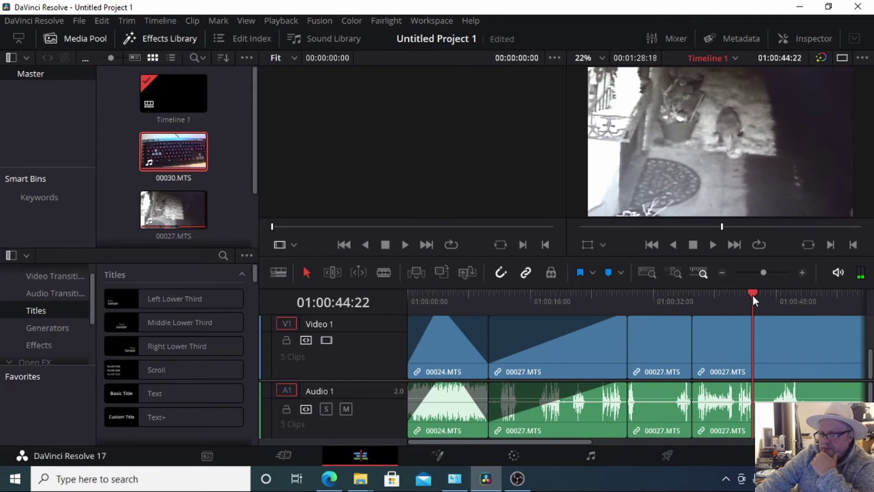
{"action": "key", "text": "ctrl+b"}
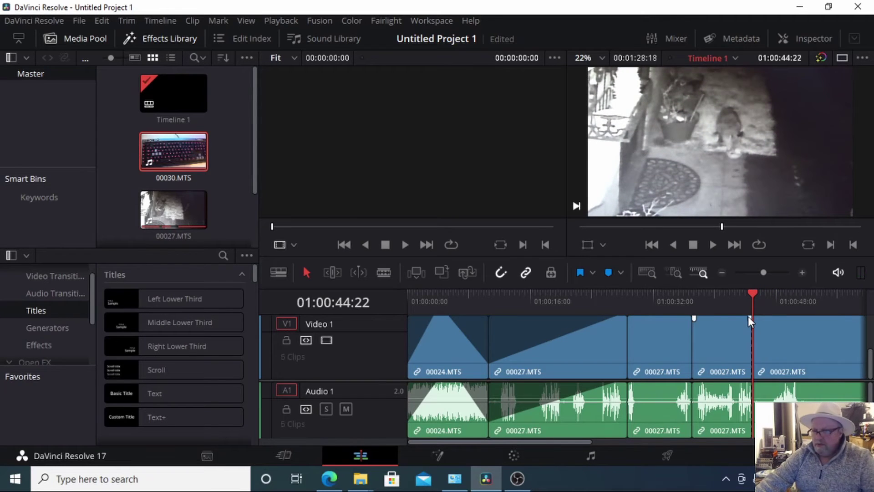
Step: Play a little further in 00027.MTS and split it again at 01:00:47:15
{"action": "left_click", "coordinate": [709, 246]}
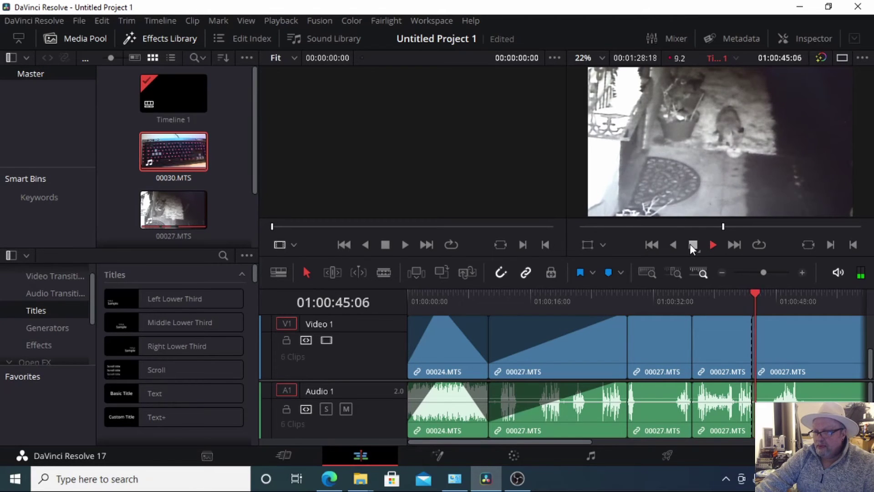
{"action": "left_click", "coordinate": [694, 244]}
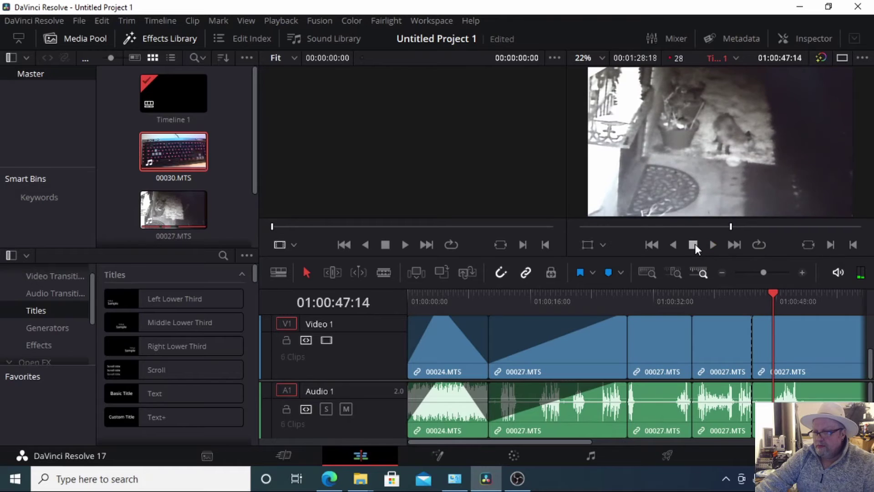
{"action": "key", "text": "ctrl+b"}
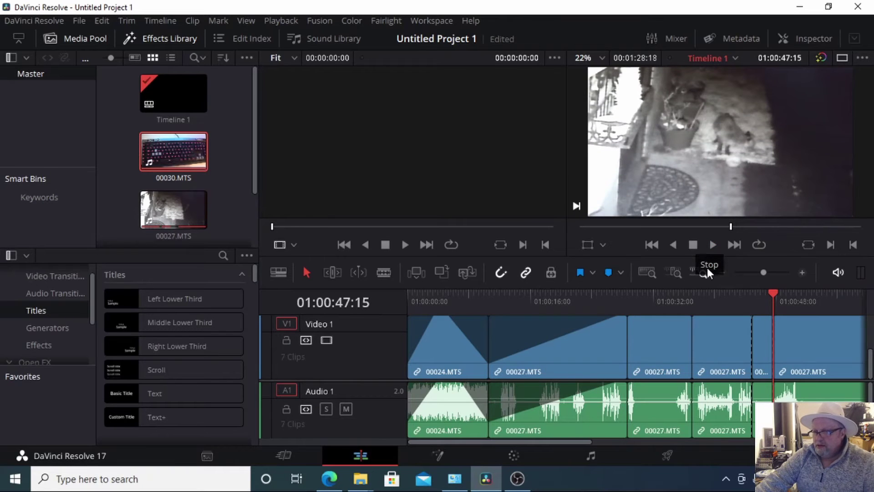
Step: Ripple delete the short piece of 00027.MTS between the cuts at 01:00:44:22 and 01:00:47:15
{"action": "left_click", "coordinate": [761, 340]}
{"action": "right_click", "coordinate": [761, 340]}
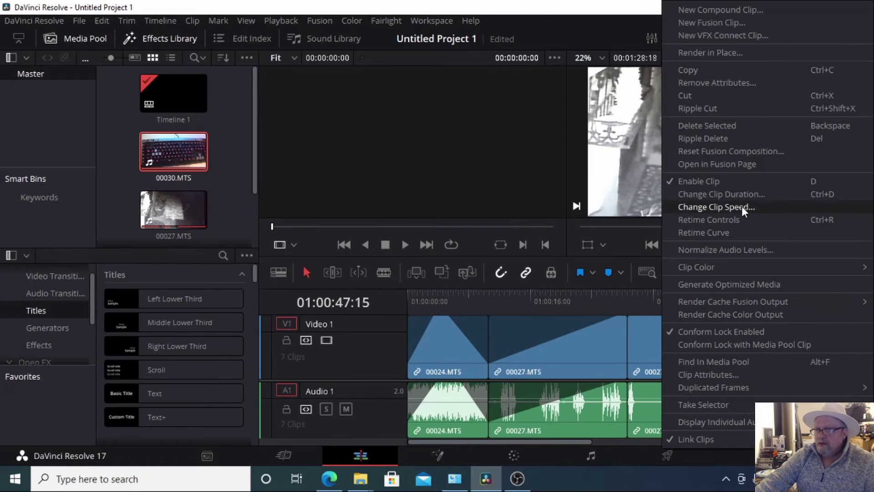
{"action": "left_click", "coordinate": [723, 138]}
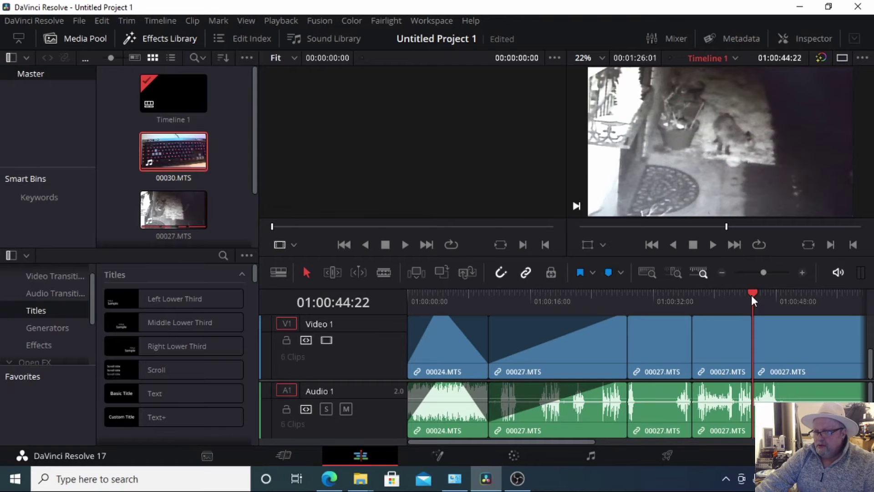
Step: Play from 01:00:39:00 across the new join to check it, and undo the last ripple delete
{"action": "left_click_drag", "start_coordinate": [750, 291], "coordinate": [707, 295]}
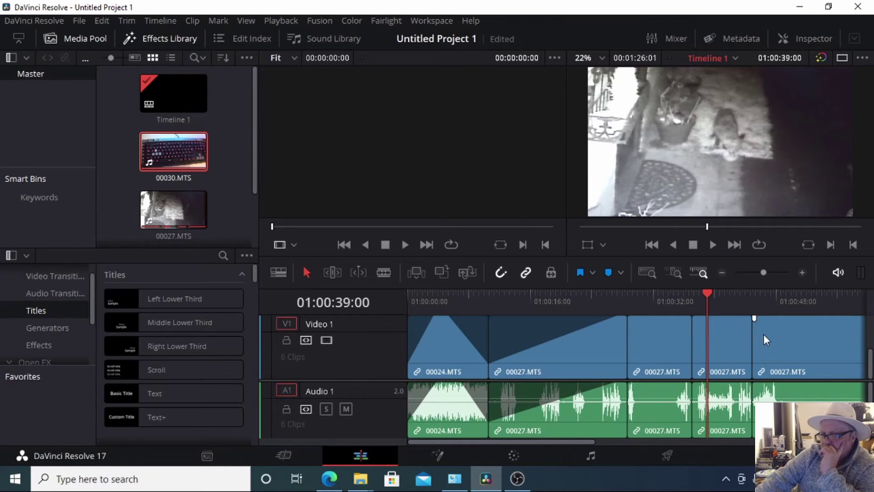
{"action": "mouse_move", "coordinate": [747, 340]}
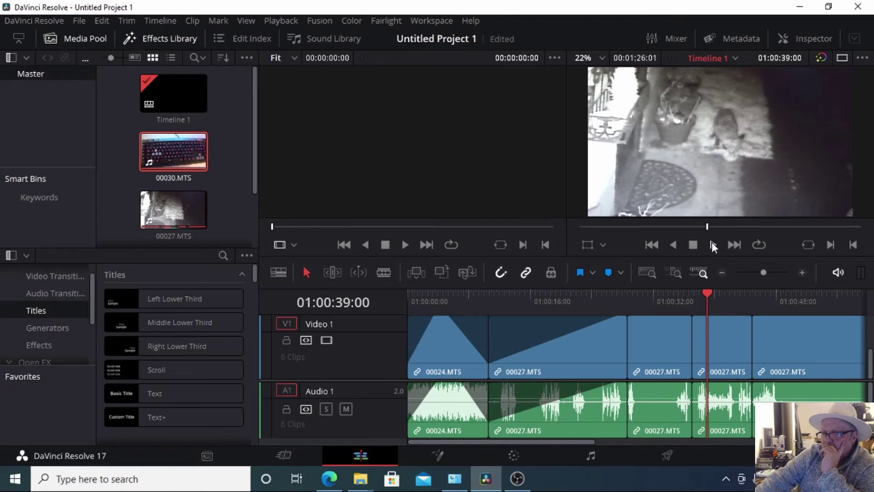
{"action": "left_click", "coordinate": [712, 244]}
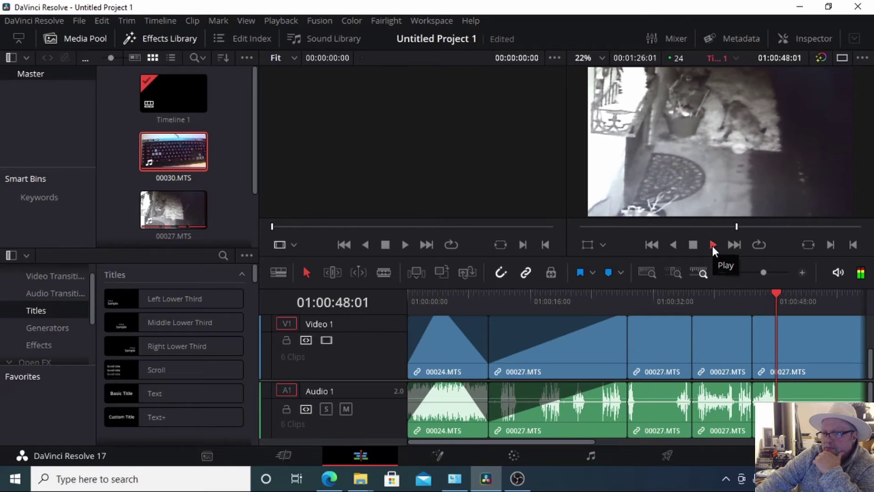
{"action": "left_click", "coordinate": [693, 245]}
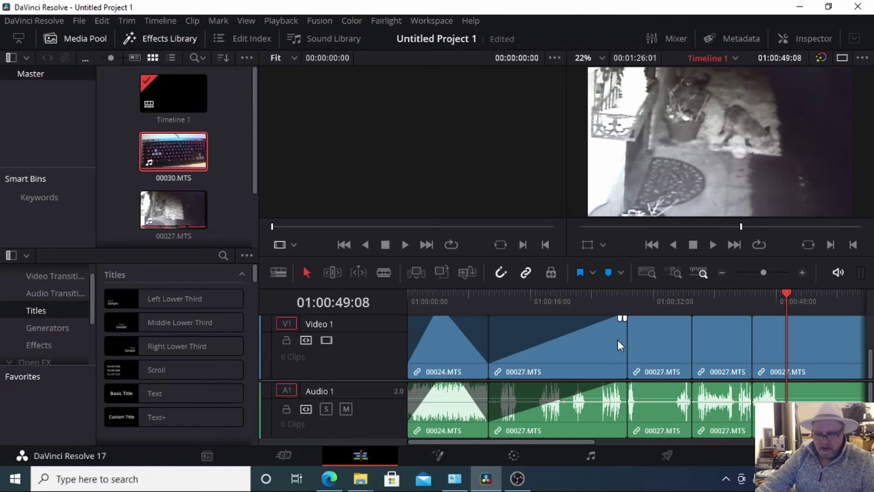
{"action": "key", "text": "ctrl+z"}
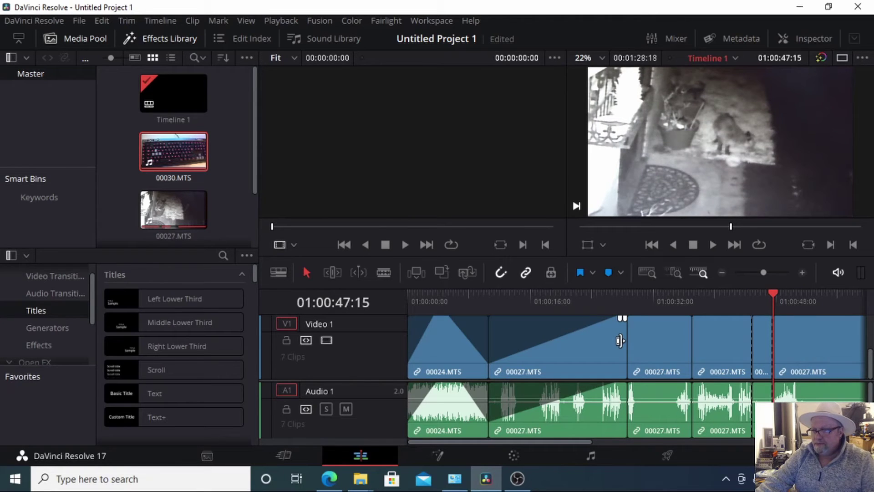
Step: Ripple delete the restored short piece of 00027.MTS that starts at 01:00:44:22
{"action": "left_click", "coordinate": [766, 347]}
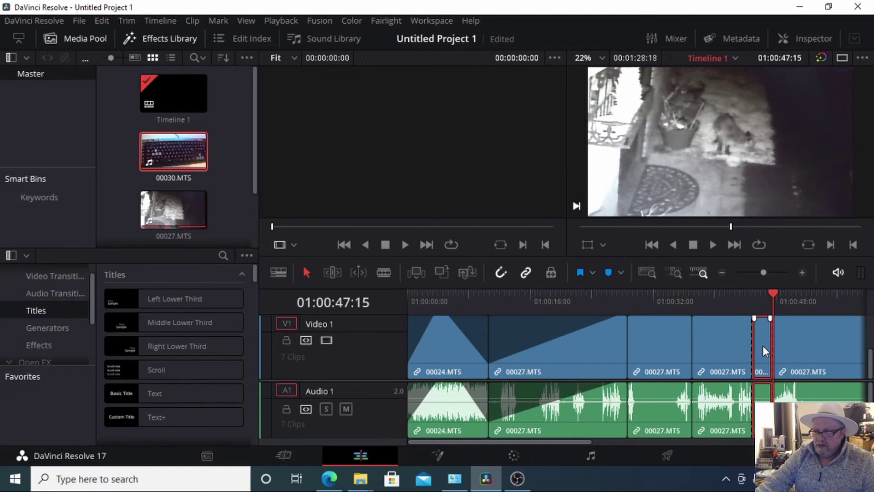
{"action": "right_click", "coordinate": [764, 346]}
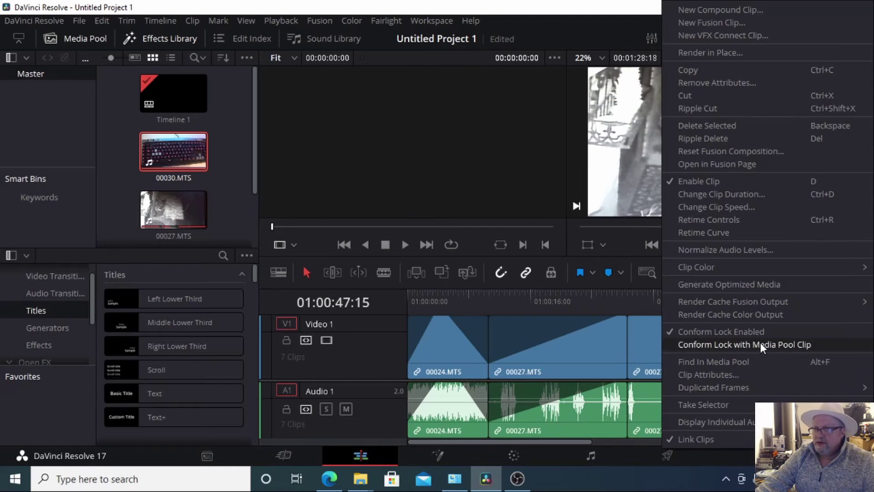
{"action": "left_click", "coordinate": [719, 139]}
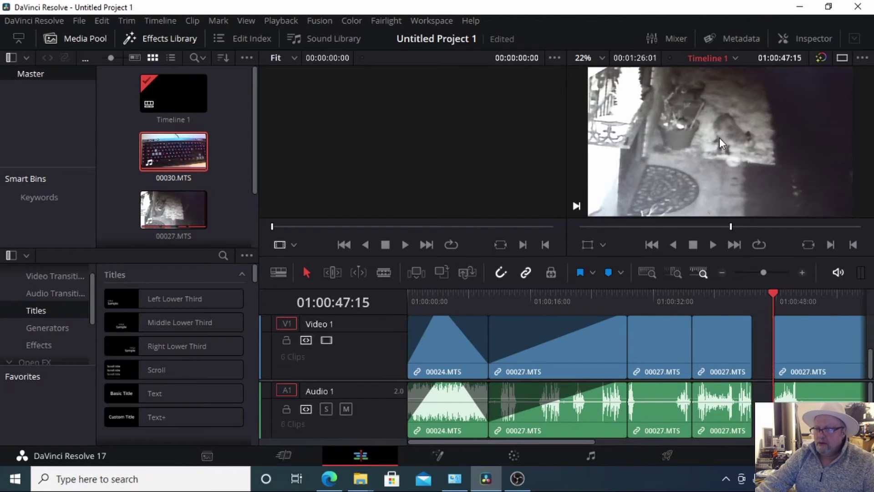
Step: Play through the last part of 00027.MTS and split it at 01:00:50:02 and 01:01:00:22
{"action": "left_click", "coordinate": [713, 245]}
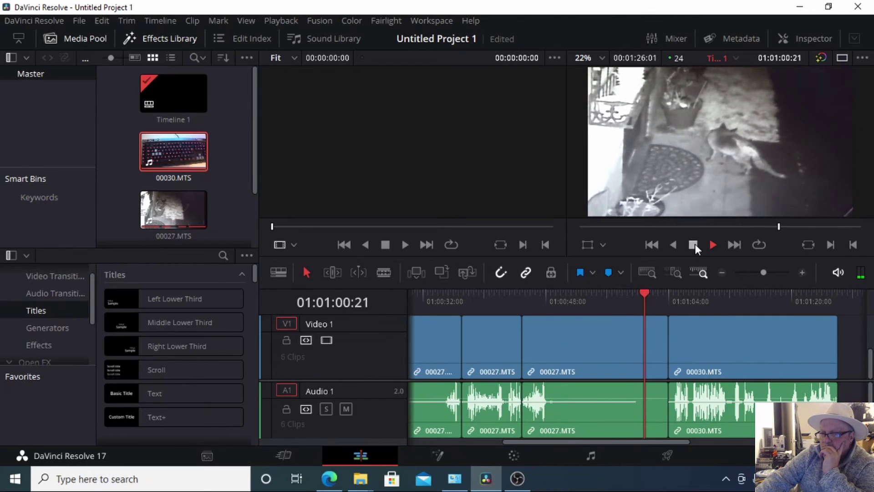
{"action": "left_click", "coordinate": [694, 245]}
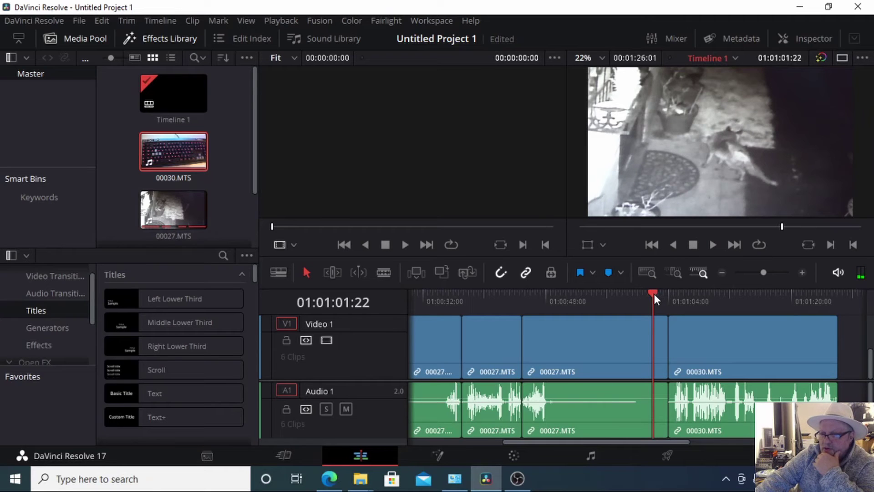
{"action": "left_click_drag", "start_coordinate": [655, 294], "coordinate": [562, 315]}
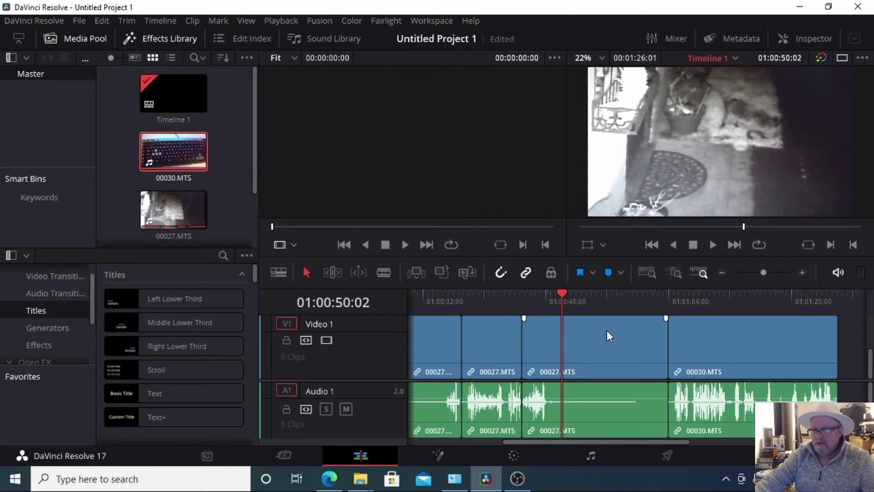
{"action": "key", "text": "ctrl+b"}
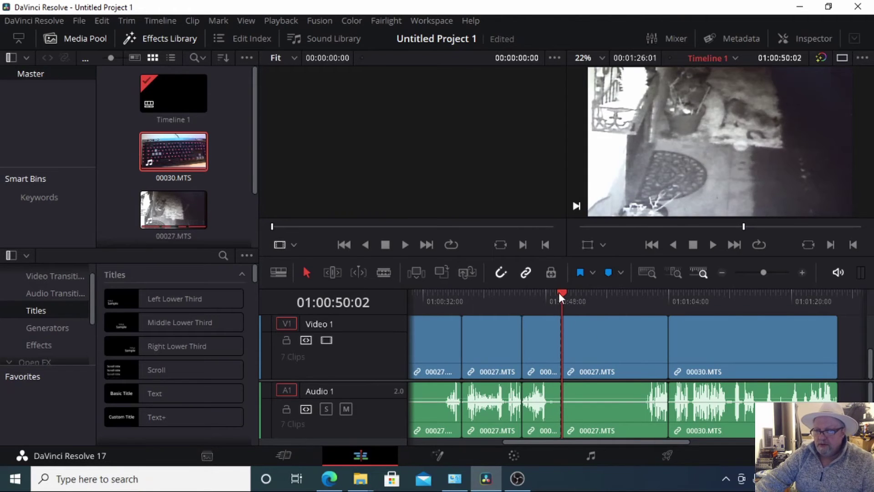
{"action": "left_click_drag", "start_coordinate": [561, 290], "coordinate": [646, 309]}
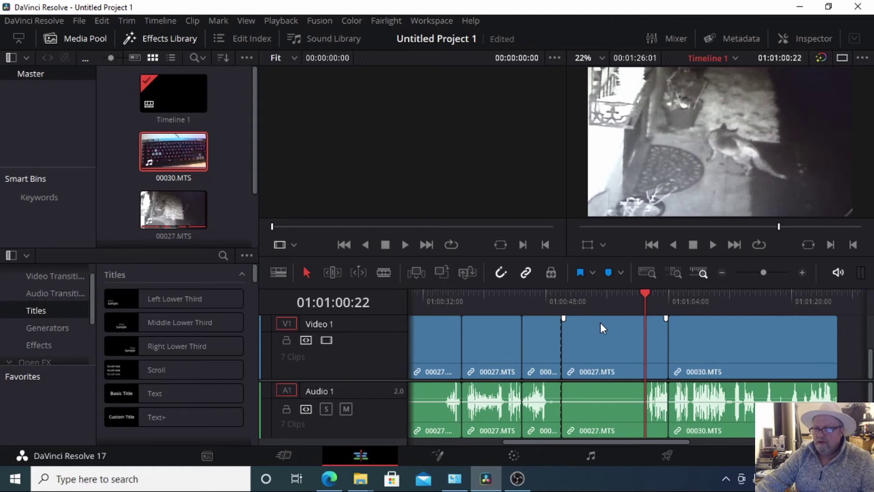
{"action": "key", "text": "ctrl+b"}
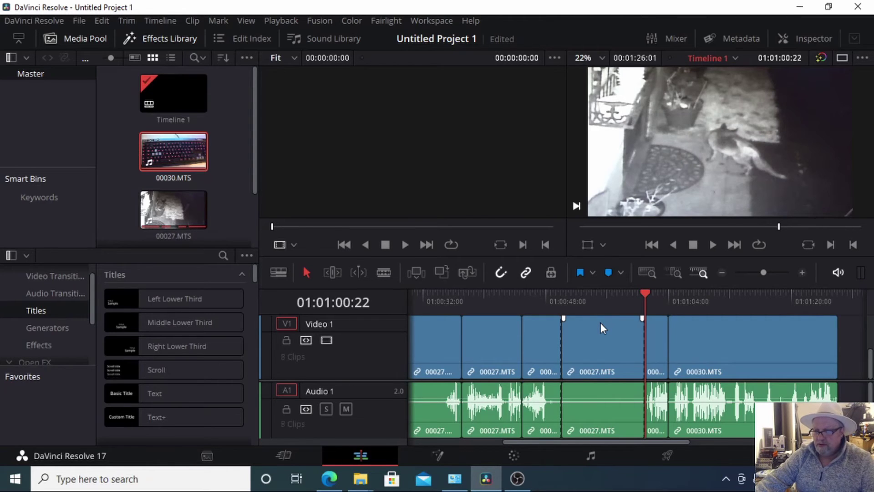
Step: Disable the silent piece of 00027.MTS between the two new cuts and play from 01:00:44:22 into it
{"action": "left_click", "coordinate": [595, 356]}
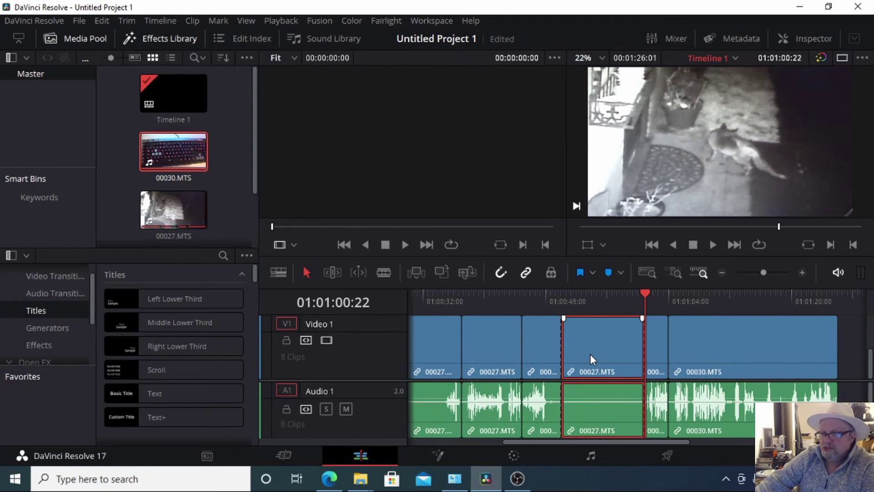
{"action": "left_click", "coordinate": [700, 346]}
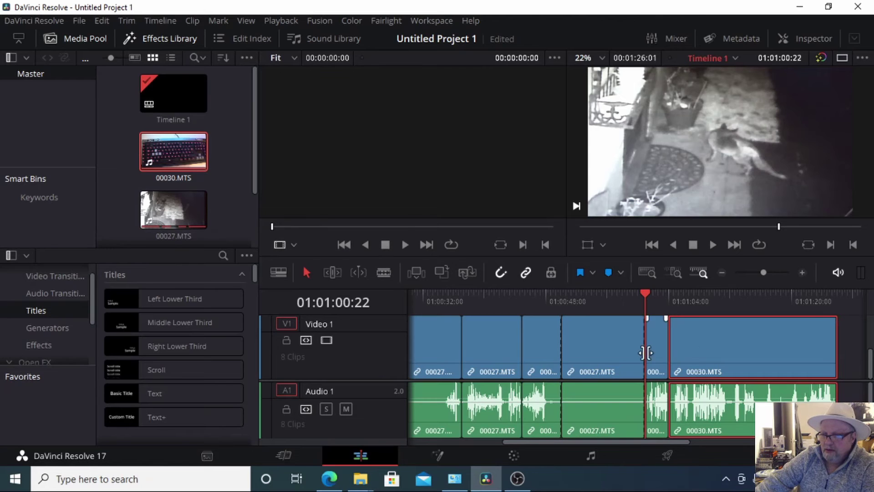
{"action": "left_click", "coordinate": [602, 357]}
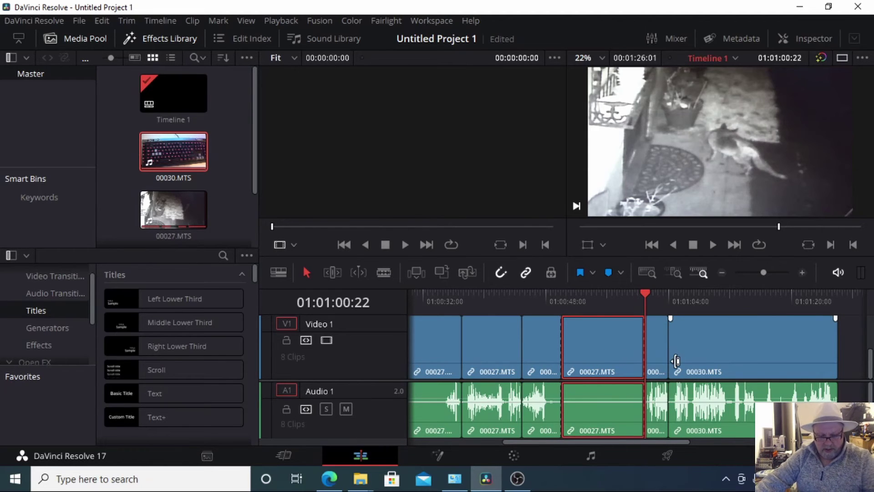
{"action": "key", "text": "d"}
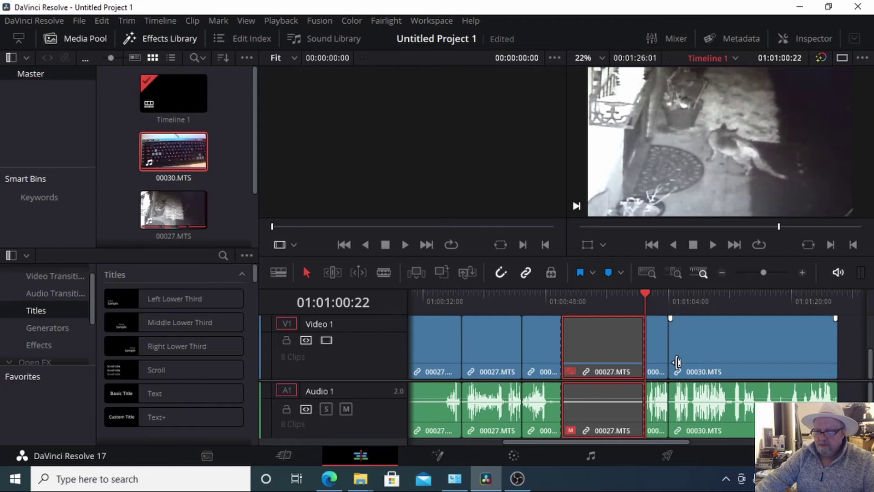
{"action": "left_click_drag", "start_coordinate": [646, 293], "coordinate": [526, 306]}
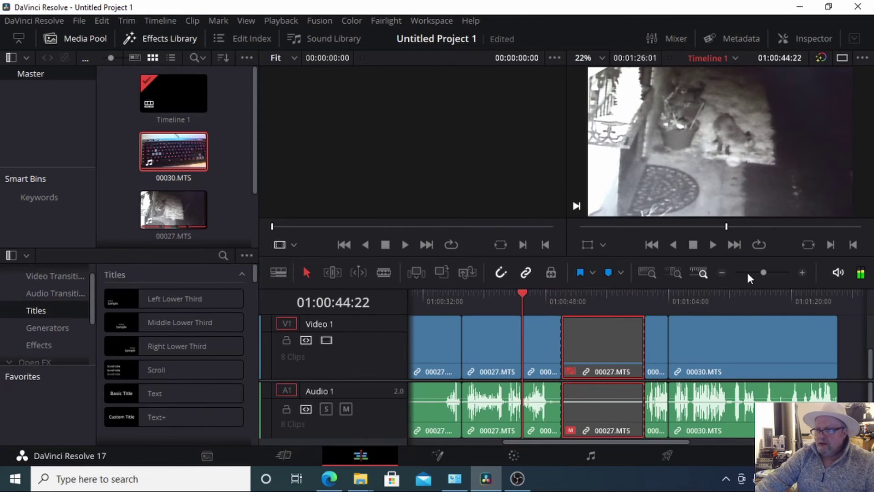
{"action": "left_click", "coordinate": [713, 246]}
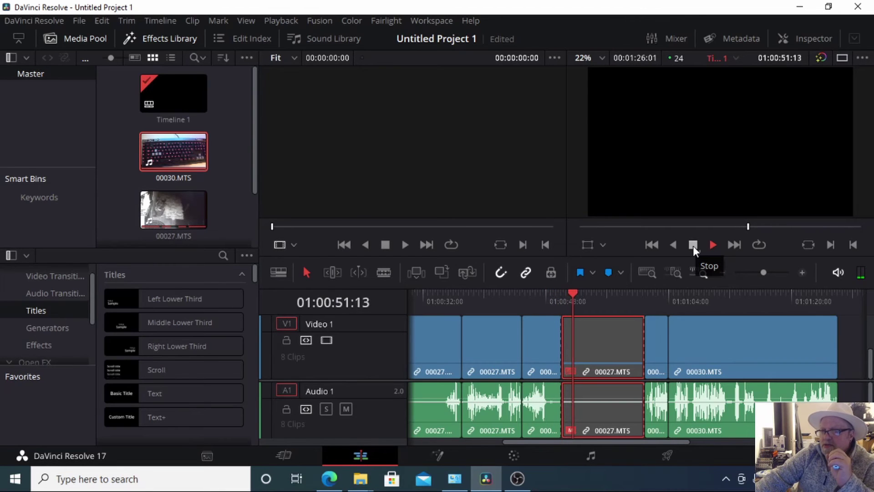
{"action": "left_click", "coordinate": [693, 246]}
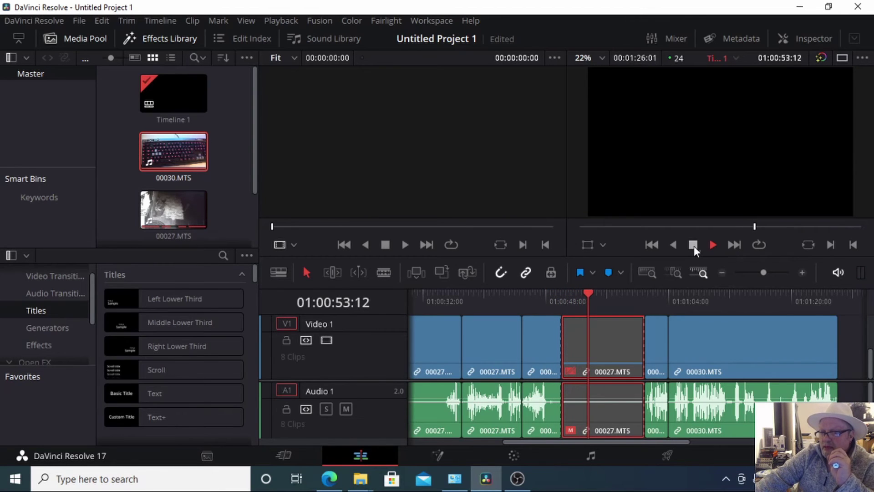
Step: Ripple delete the disabled piece of 00027.MTS between 01:00:50:02 and 01:01:00:22
{"action": "right_click", "coordinate": [602, 335]}
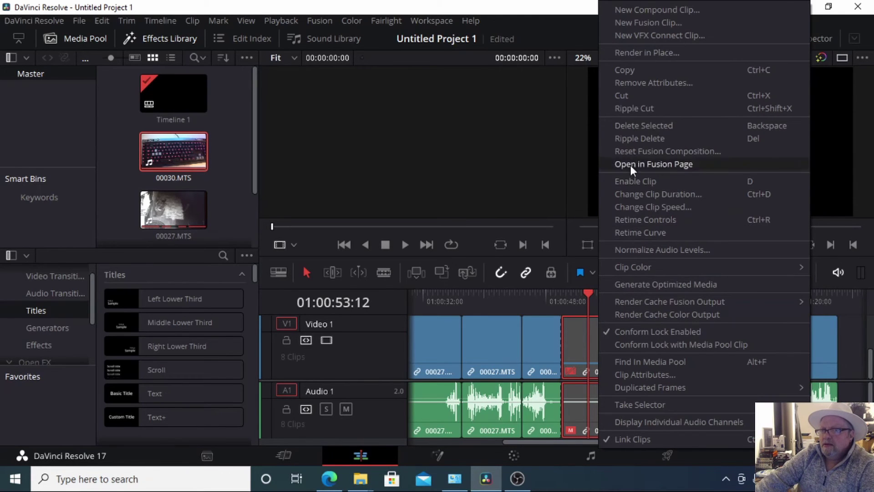
{"action": "left_click", "coordinate": [634, 137]}
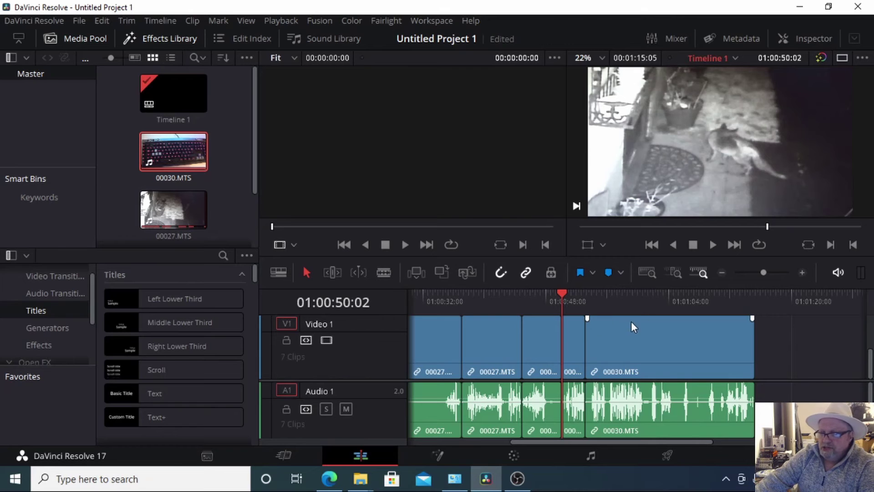
Step: Look through the transitions and titles, and add a Scroll title to Video 1 directly after 00030.MTS
{"action": "mouse_move", "coordinate": [733, 328]}
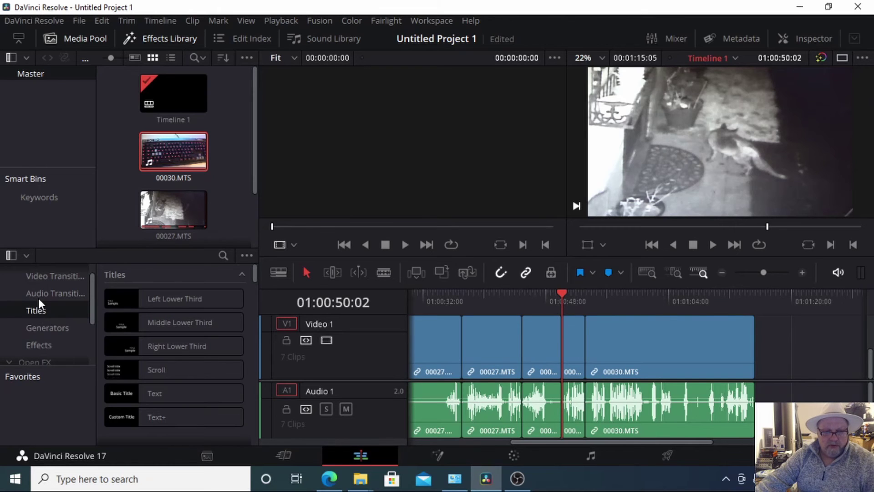
{"action": "left_click", "coordinate": [45, 275]}
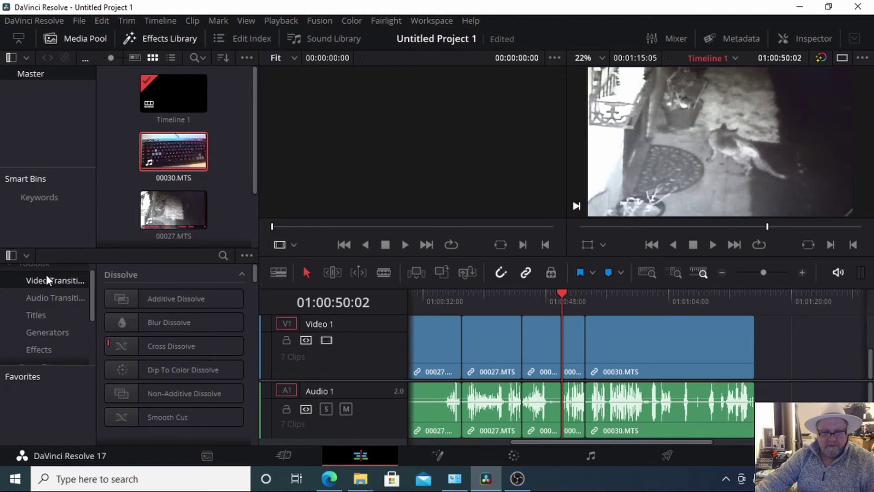
{"action": "left_click", "coordinate": [47, 299]}
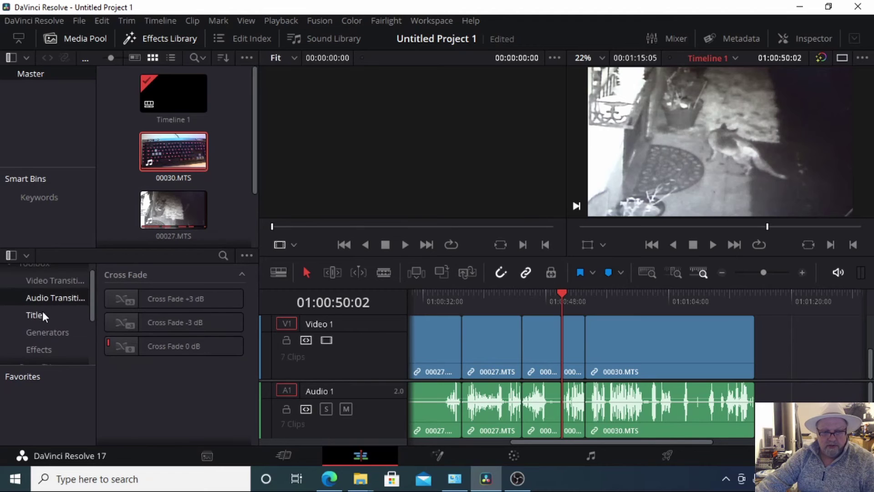
{"action": "left_click", "coordinate": [38, 316]}
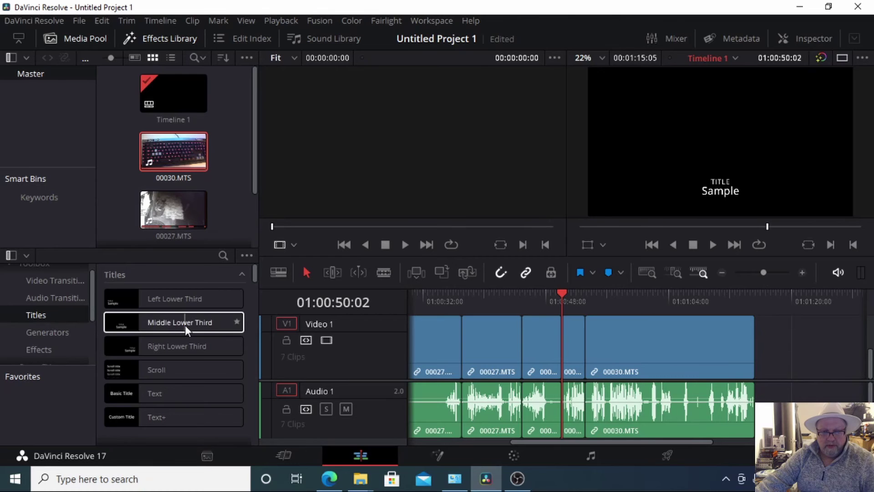
{"action": "left_click", "coordinate": [158, 371]}
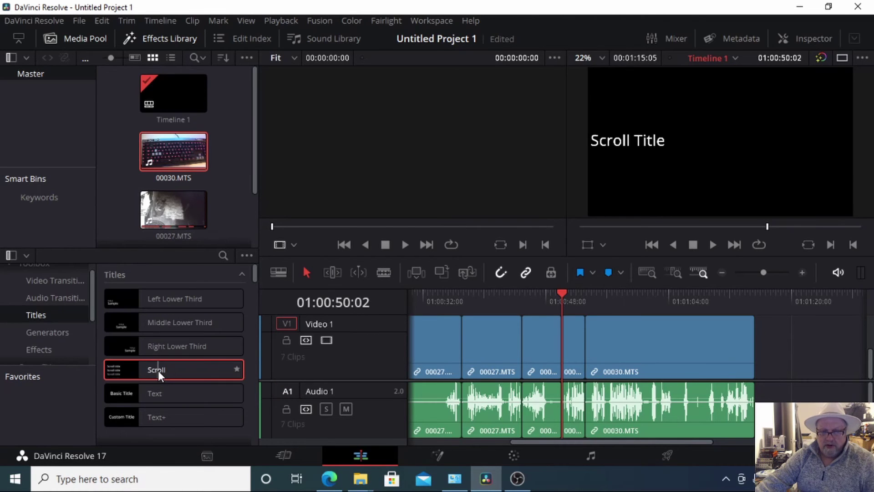
{"action": "left_click_drag", "start_coordinate": [158, 371], "coordinate": [763, 343]}
{"action": "left_click", "coordinate": [767, 343]}
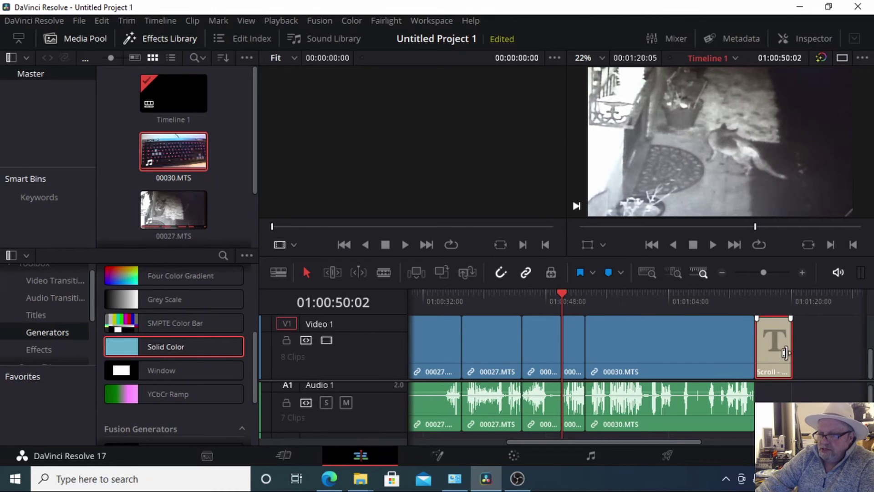
Step: Replace the Scroll title's text with "THANKS FOR WATCHING.", one word per line
{"action": "left_click", "coordinate": [696, 357]}
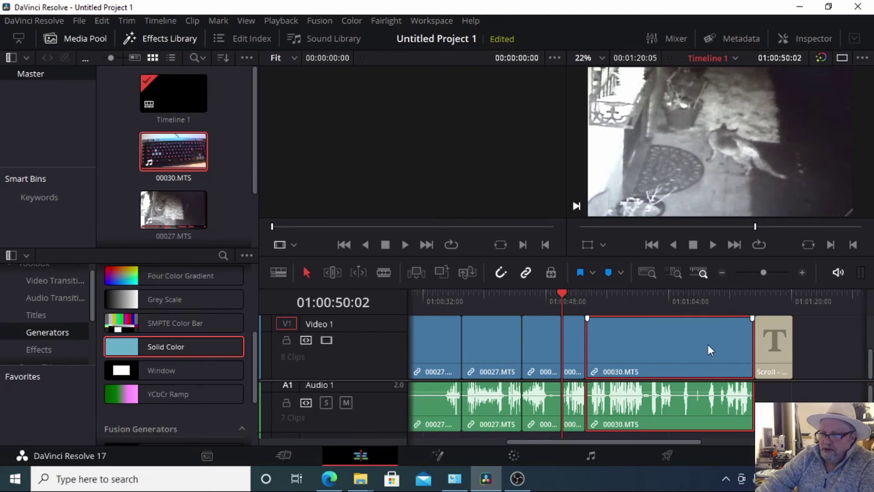
{"action": "left_click", "coordinate": [774, 351]}
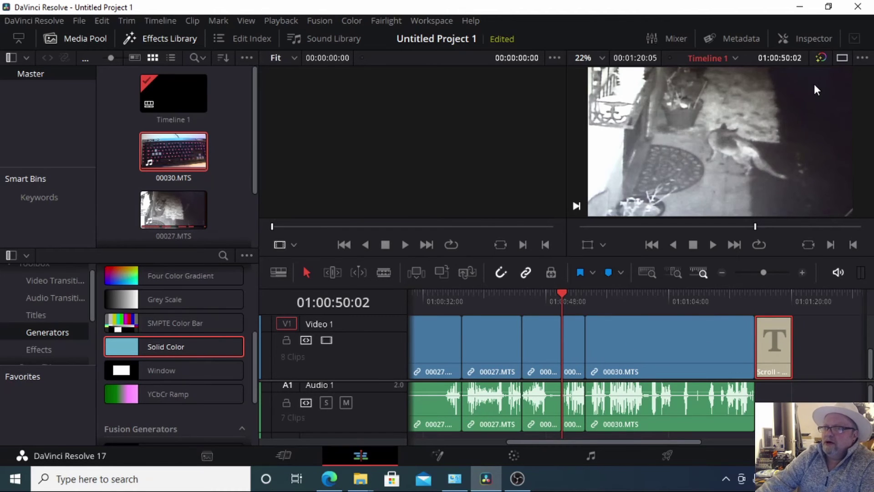
{"action": "left_click", "coordinate": [804, 36]}
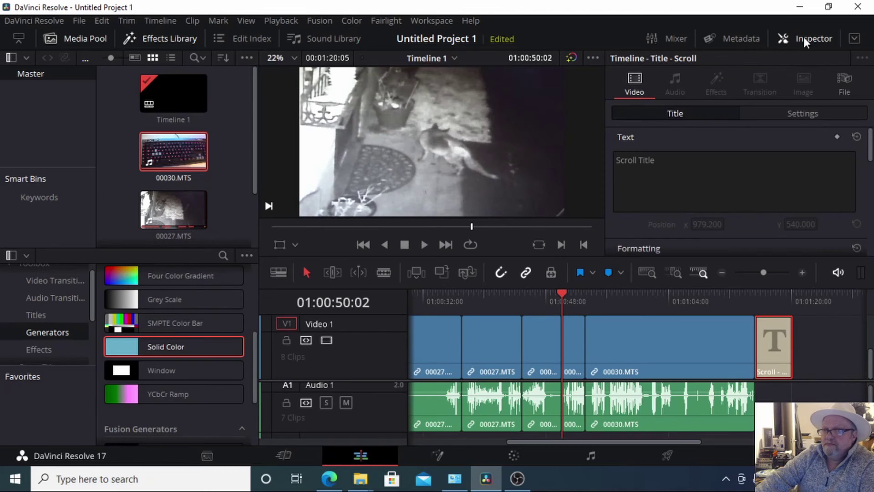
{"action": "left_click", "coordinate": [683, 162]}
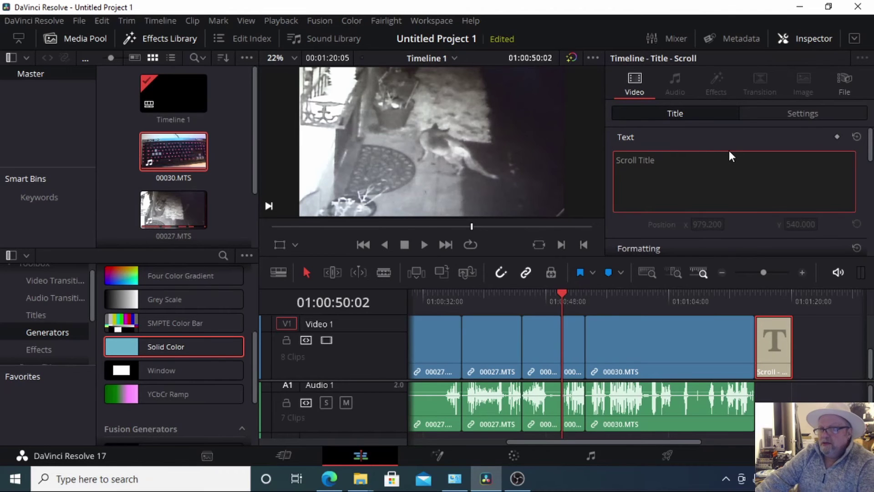
{"action": "key", "text": "BackSpace"}
{"action": "key", "text": "BackSpace"}
{"action": "key", "text": "BackSpace"}
{"action": "key", "text": "BackSpace"}
{"action": "key", "text": "BackSpace"}
{"action": "key", "text": "BackSpace"}
{"action": "key", "text": "BackSpace"}
{"action": "key", "text": "BackSpace"}
{"action": "key", "text": "BackSpace"}
{"action": "key", "text": "BackSpace"}
{"action": "key", "text": "BackSpace"}
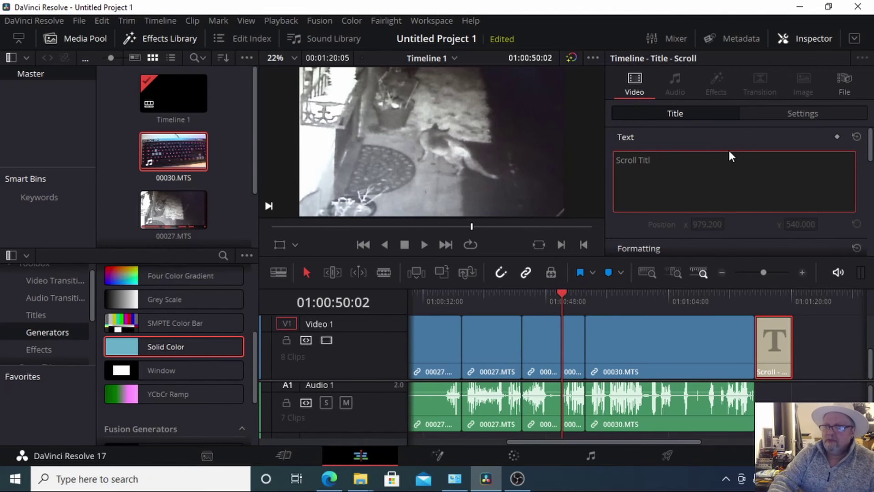
{"action": "key", "text": "BackSpace"}
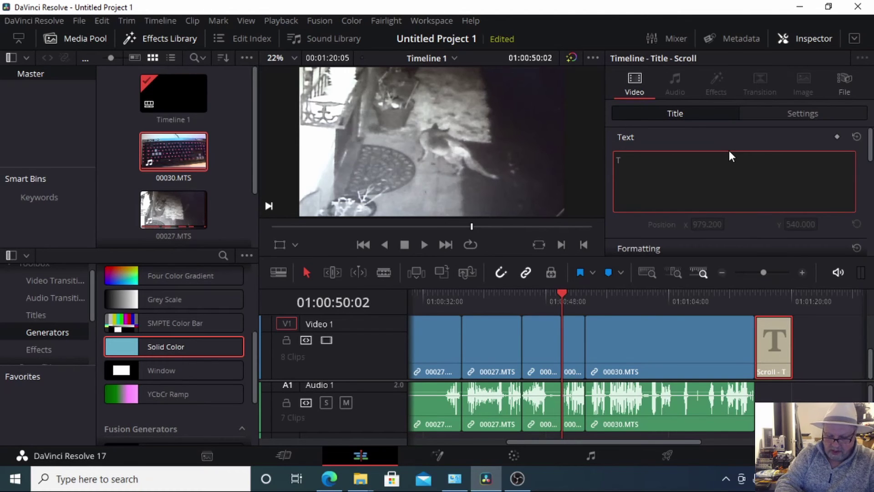
{"action": "type", "text": "THANKS"}
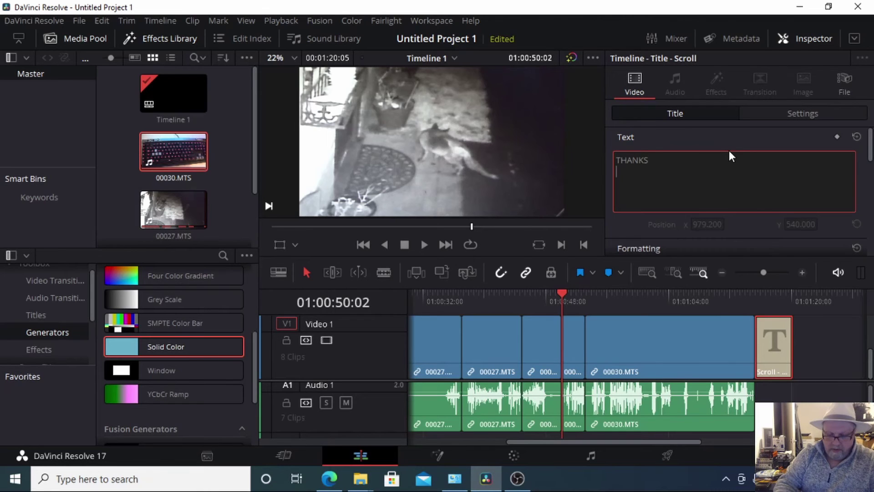
{"action": "type", "text": "FOR "}
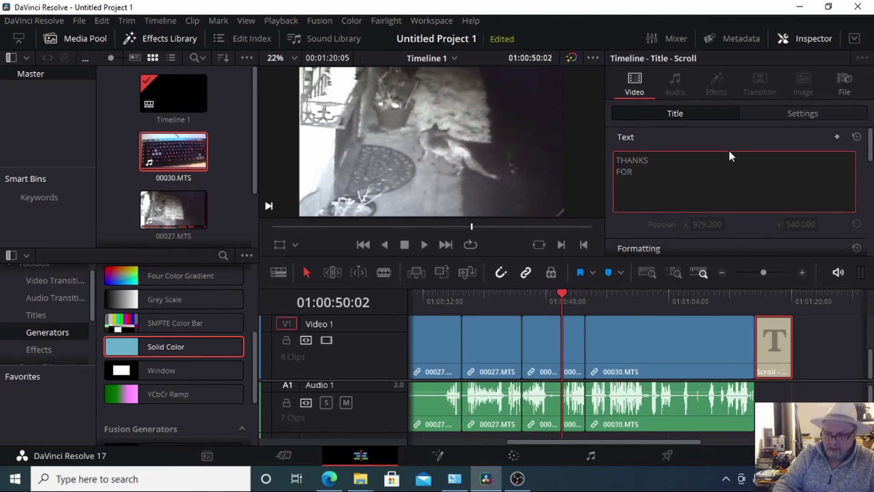
{"action": "type", "text": "WA"}
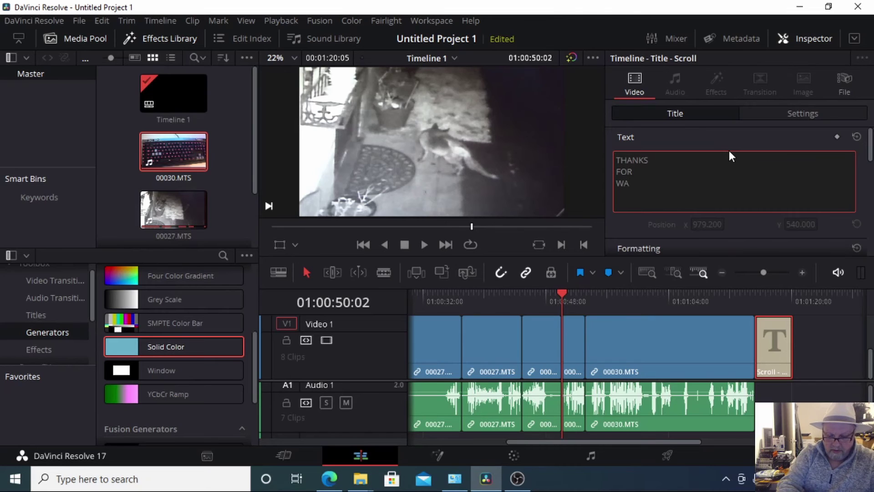
{"action": "type", "text": "TCHING."}
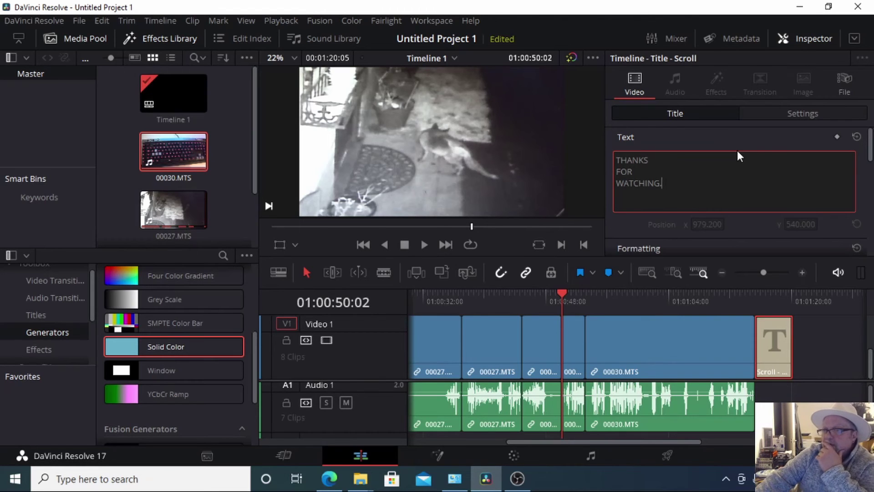
{"action": "left_click", "coordinate": [870, 138]}
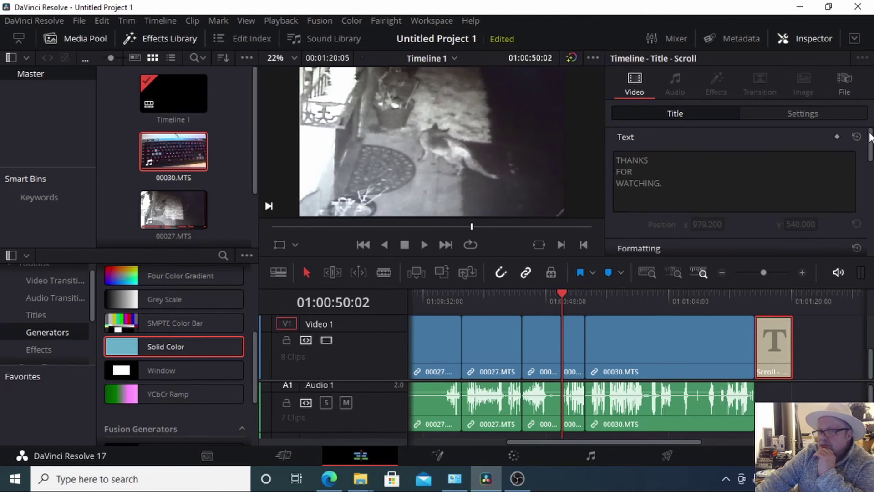
{"action": "left_click_drag", "start_coordinate": [870, 138], "coordinate": [871, 161]}
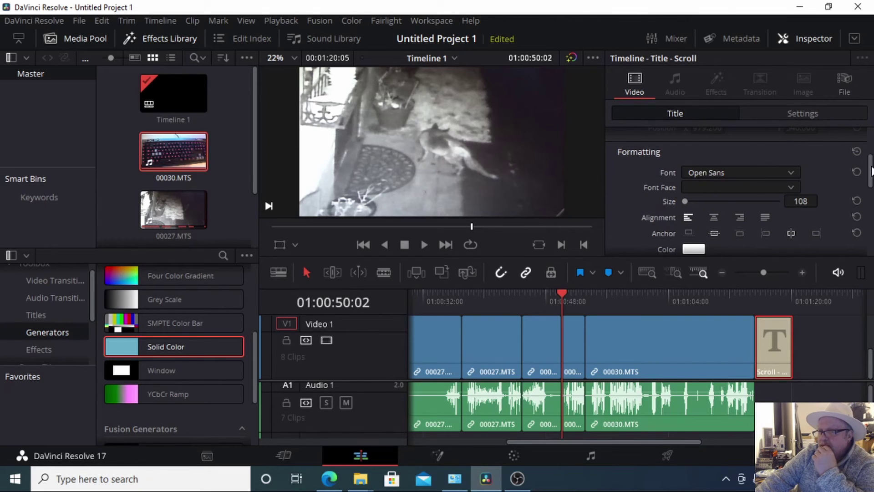
{"action": "scroll", "coordinate": [871, 182], "scroll_direction": "down", "scroll_amount": 2}
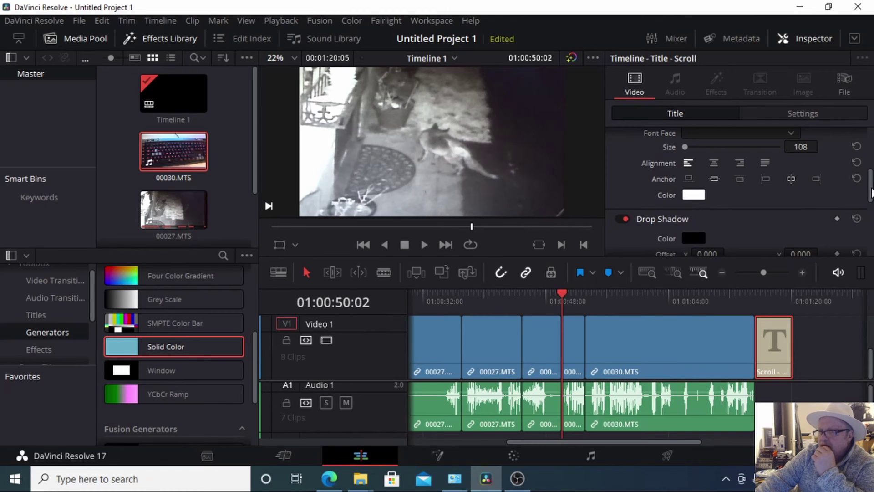
{"action": "scroll", "coordinate": [871, 193], "scroll_direction": "up", "scroll_amount": 5}
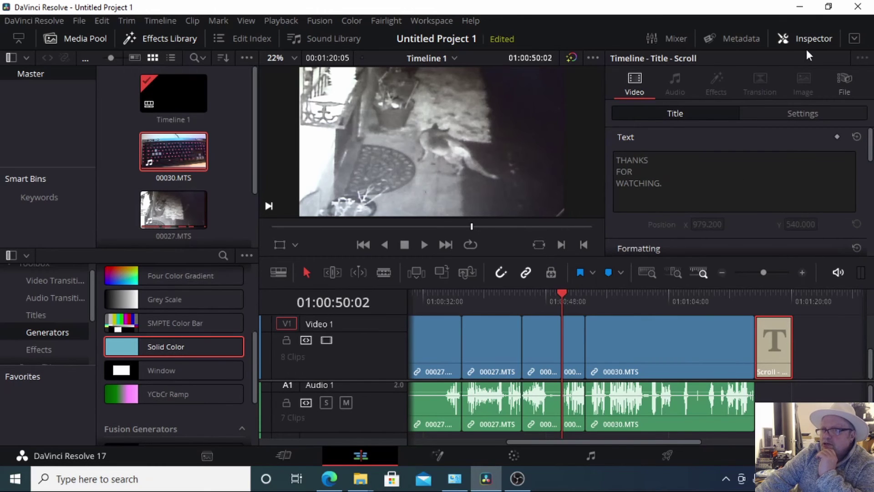
Step: Hide the title's settings and play the timeline from 01:01:08:20 through the end of the Scroll title
{"action": "left_click", "coordinate": [814, 39]}
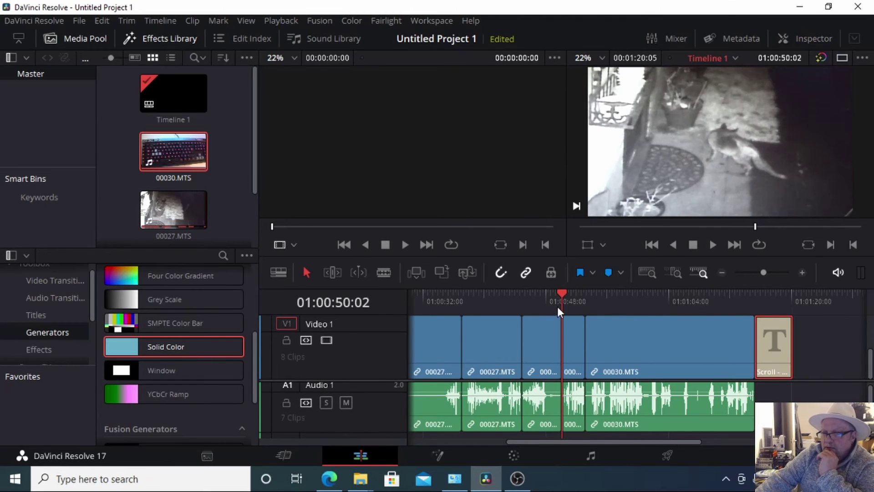
{"action": "left_click_drag", "start_coordinate": [562, 294], "coordinate": [706, 305]}
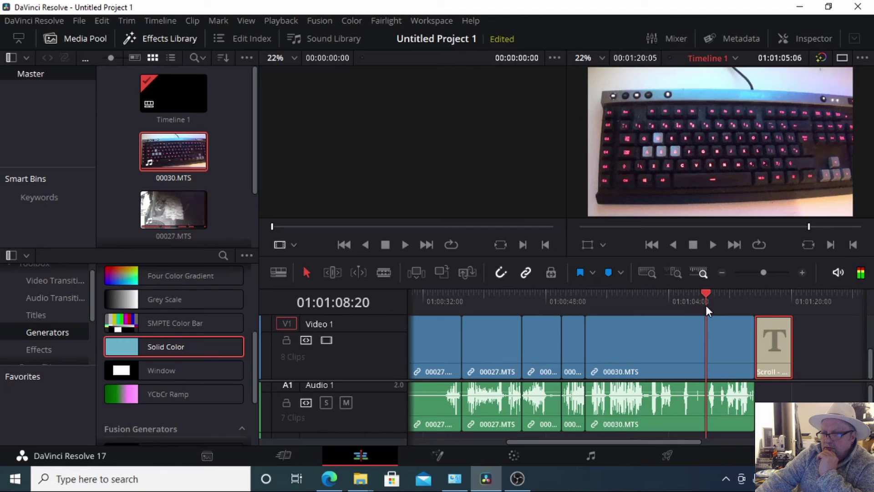
{"action": "left_click", "coordinate": [712, 244]}
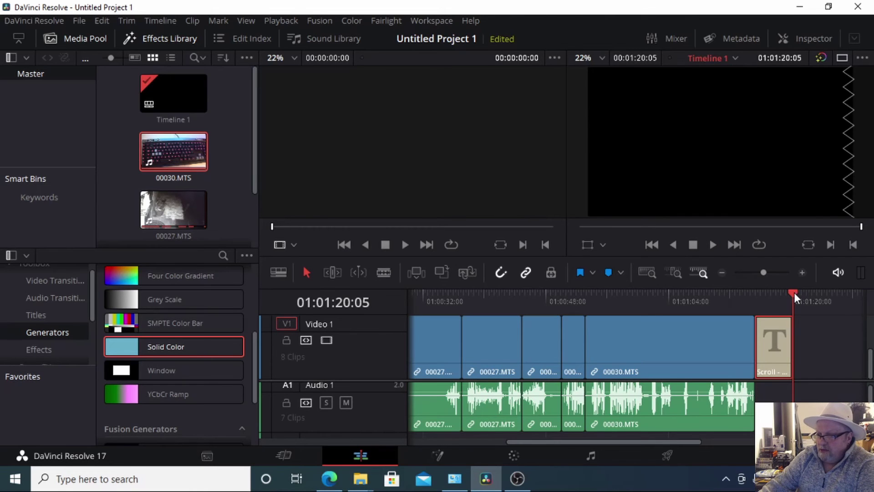
Step: Extend the end of the Scroll title to 01:01:34:03 and play it back from its start
{"action": "left_click_drag", "start_coordinate": [794, 293], "coordinate": [628, 320]}
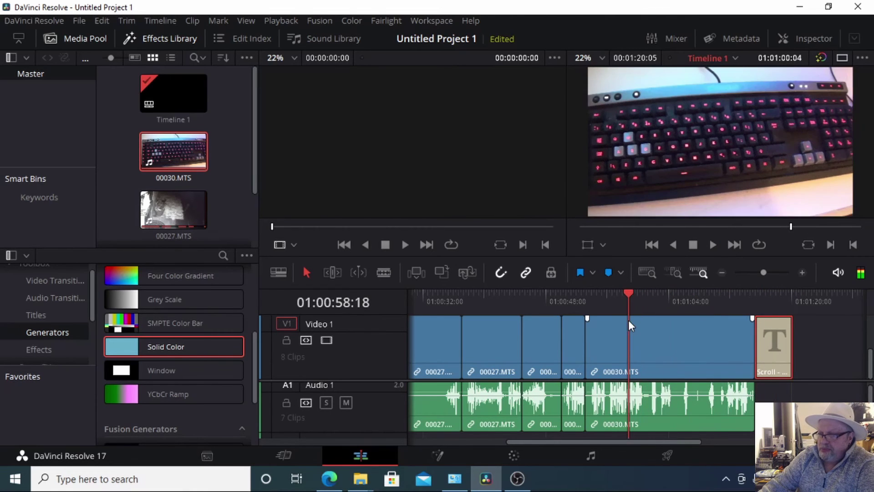
{"action": "left_click", "coordinate": [791, 354]}
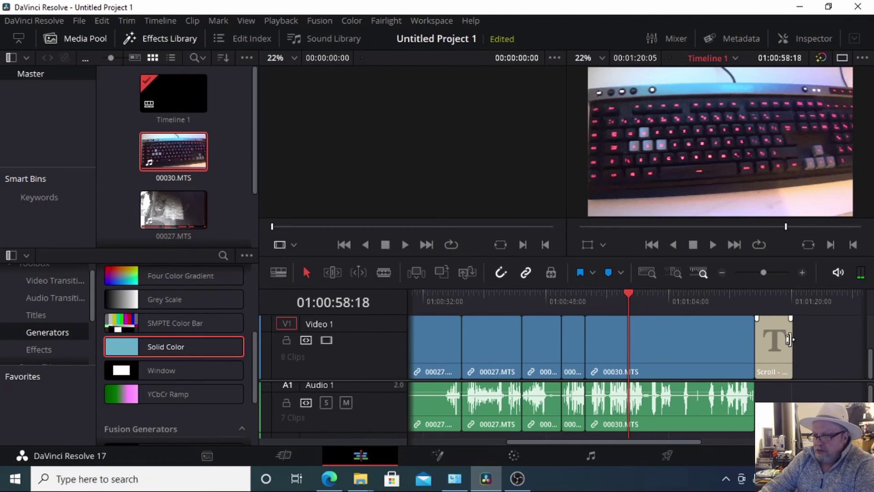
{"action": "left_click_drag", "start_coordinate": [793, 340], "coordinate": [853, 343]}
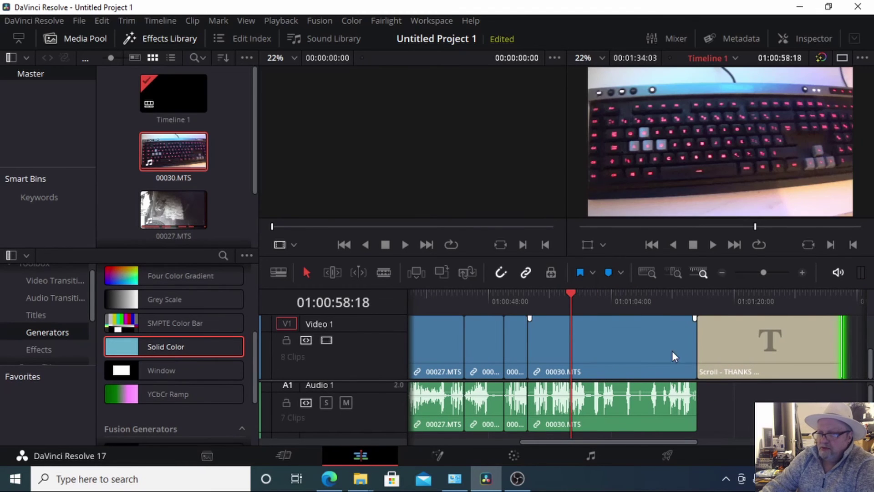
{"action": "left_click_drag", "start_coordinate": [573, 292], "coordinate": [693, 305]}
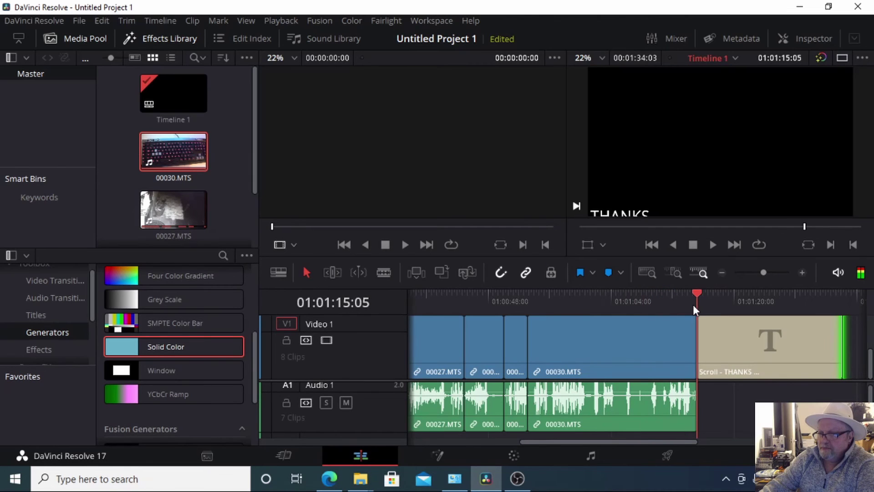
{"action": "left_click", "coordinate": [711, 244]}
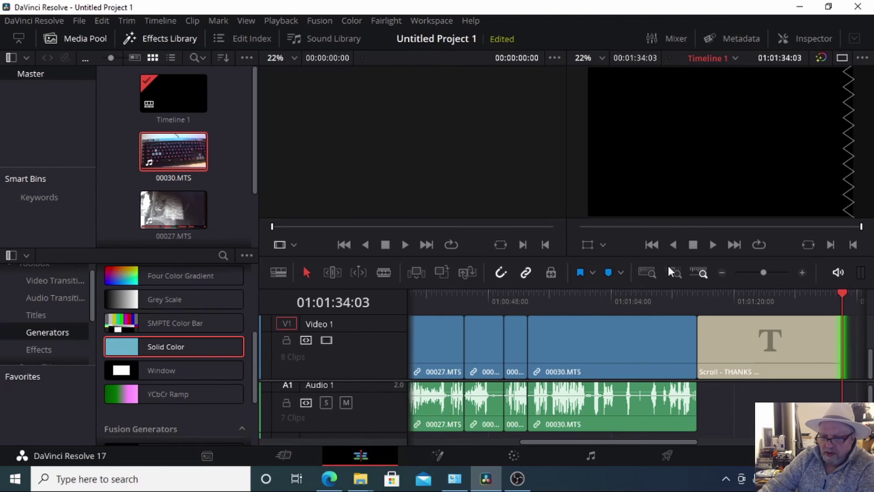
Step: Open the render settings for Timeline 1 and set the video export format to MP4
{"action": "left_click", "coordinate": [668, 456]}
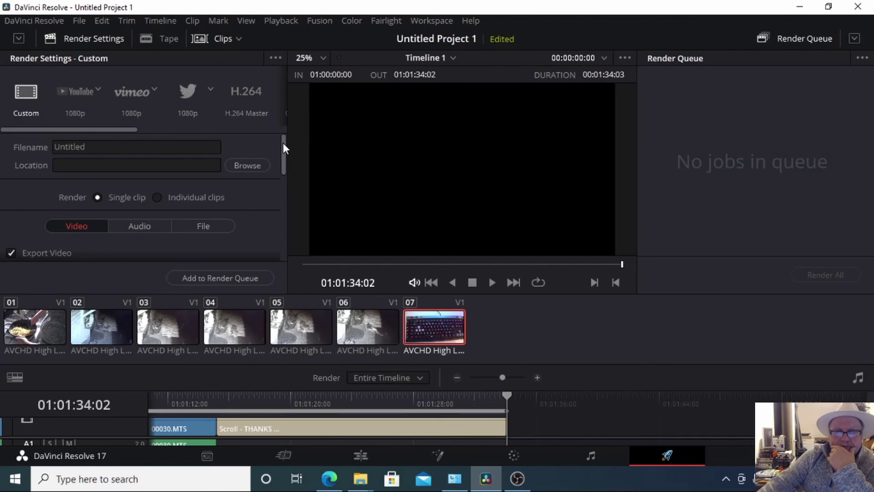
{"action": "left_click_drag", "start_coordinate": [282, 142], "coordinate": [284, 176]}
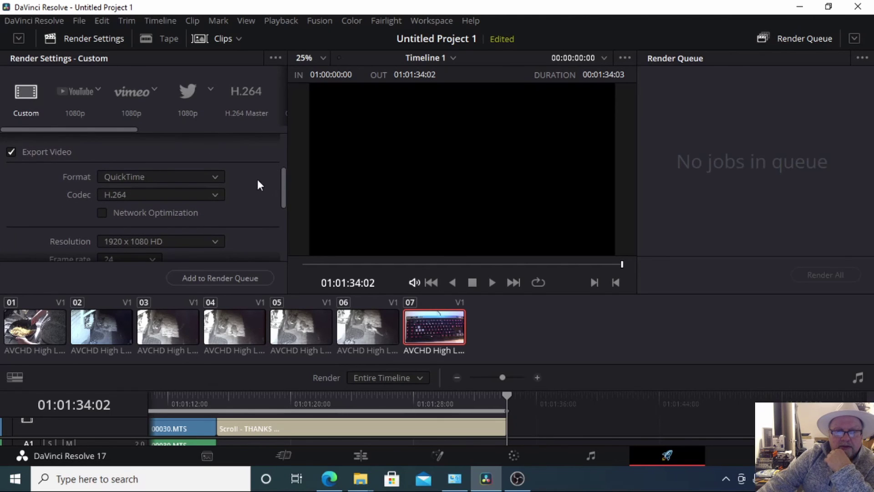
{"action": "left_click", "coordinate": [215, 179]}
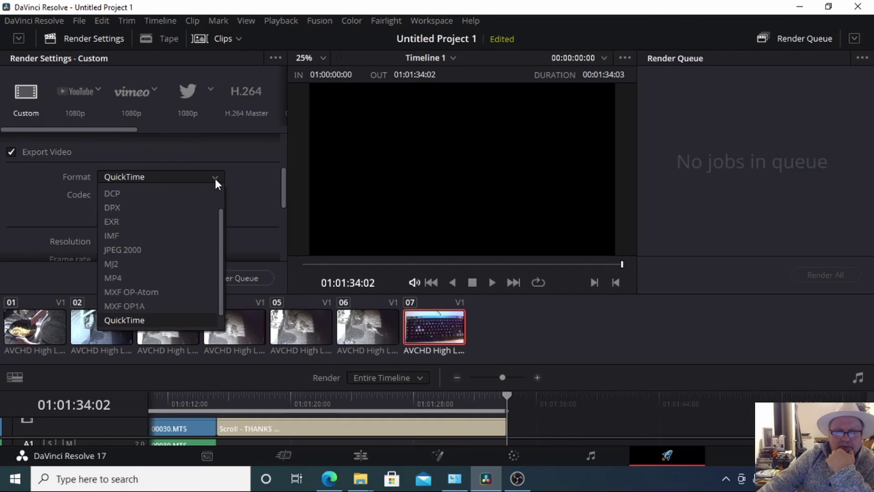
{"action": "left_click", "coordinate": [137, 277]}
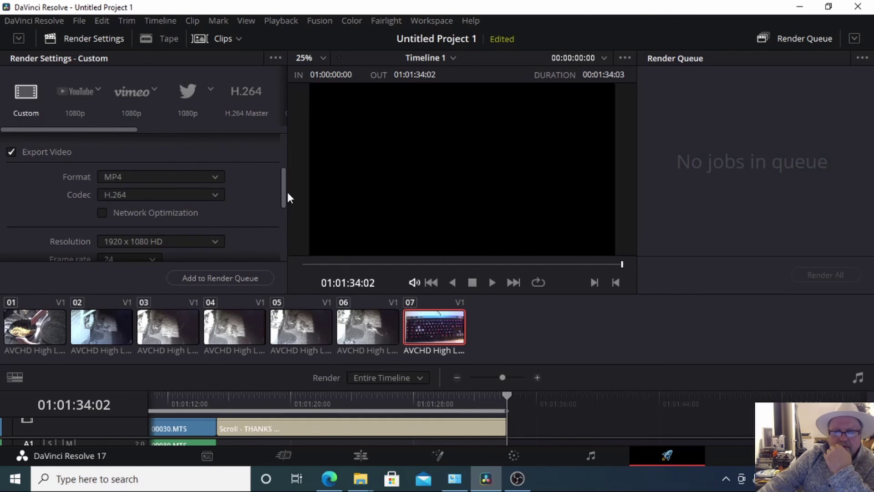
Step: Set the render destination to the Desktop with the file name Untitled, replacing the existing Untitled.mp4
{"action": "left_click_drag", "start_coordinate": [281, 194], "coordinate": [282, 155]}
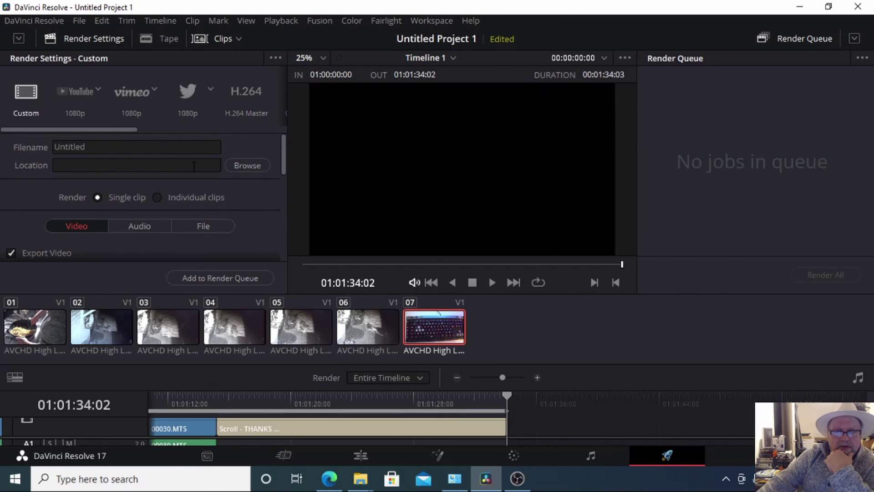
{"action": "left_click", "coordinate": [247, 166]}
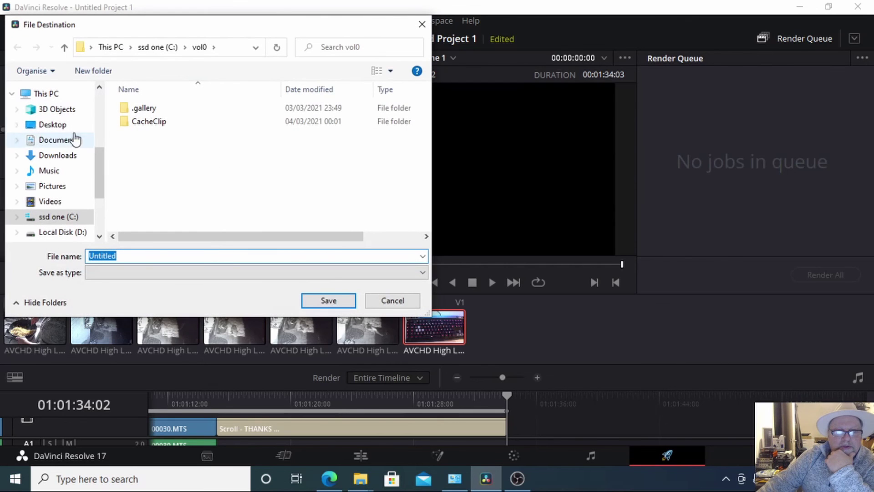
{"action": "left_click", "coordinate": [52, 125]}
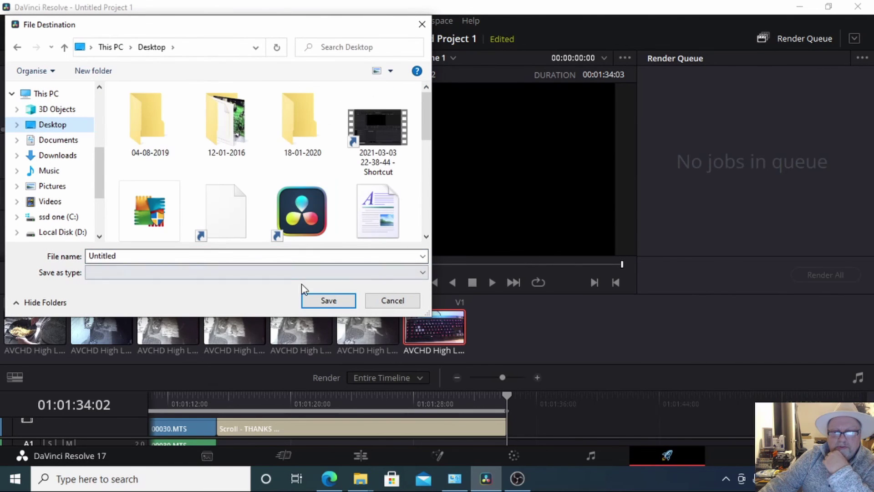
{"action": "left_click", "coordinate": [328, 302]}
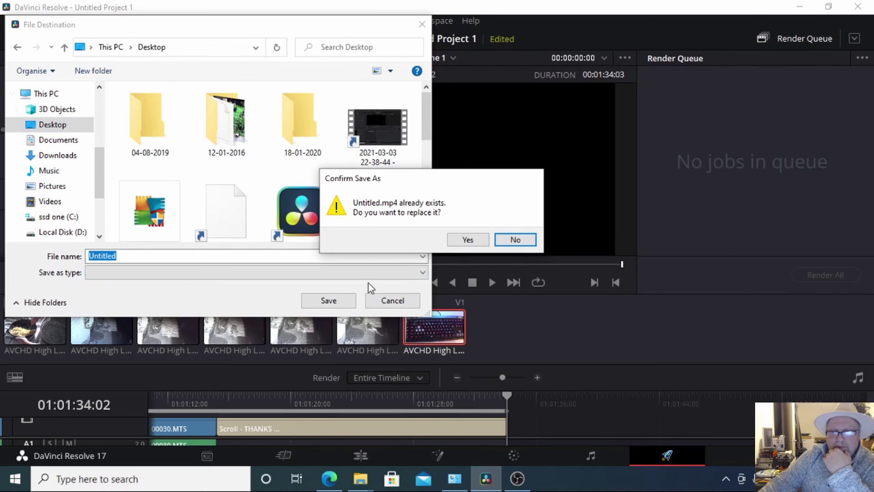
{"action": "left_click", "coordinate": [478, 239]}
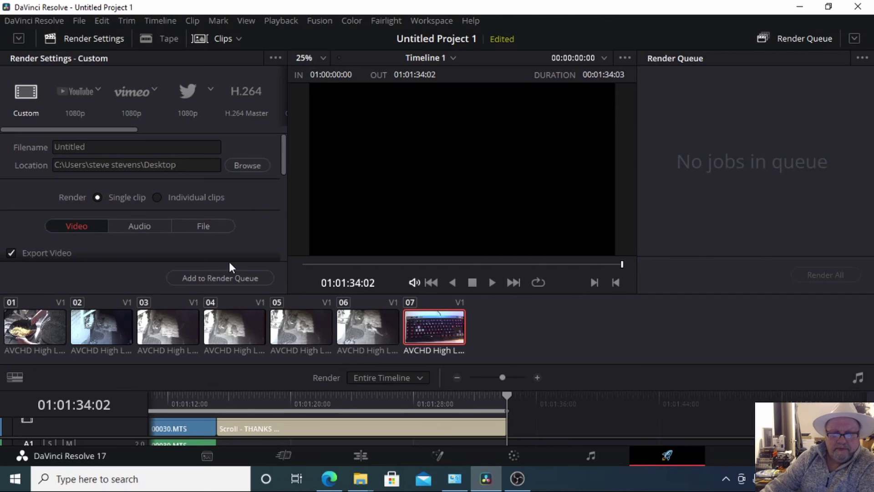
Step: Add the Timeline 1 export to the render queue and start rendering all jobs
{"action": "left_click", "coordinate": [208, 278]}
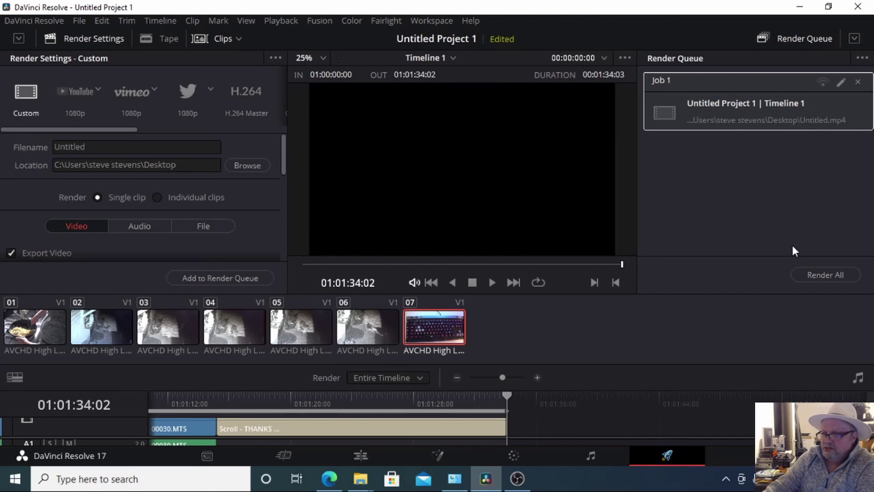
{"action": "left_click", "coordinate": [821, 276]}
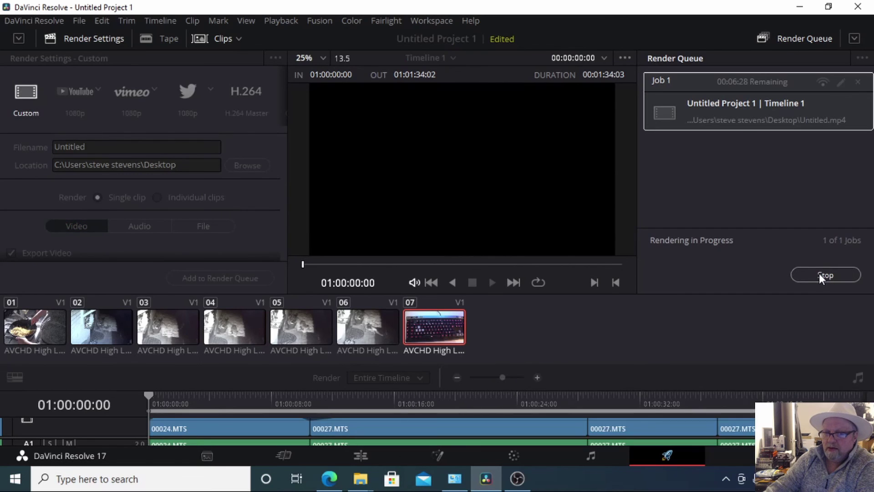